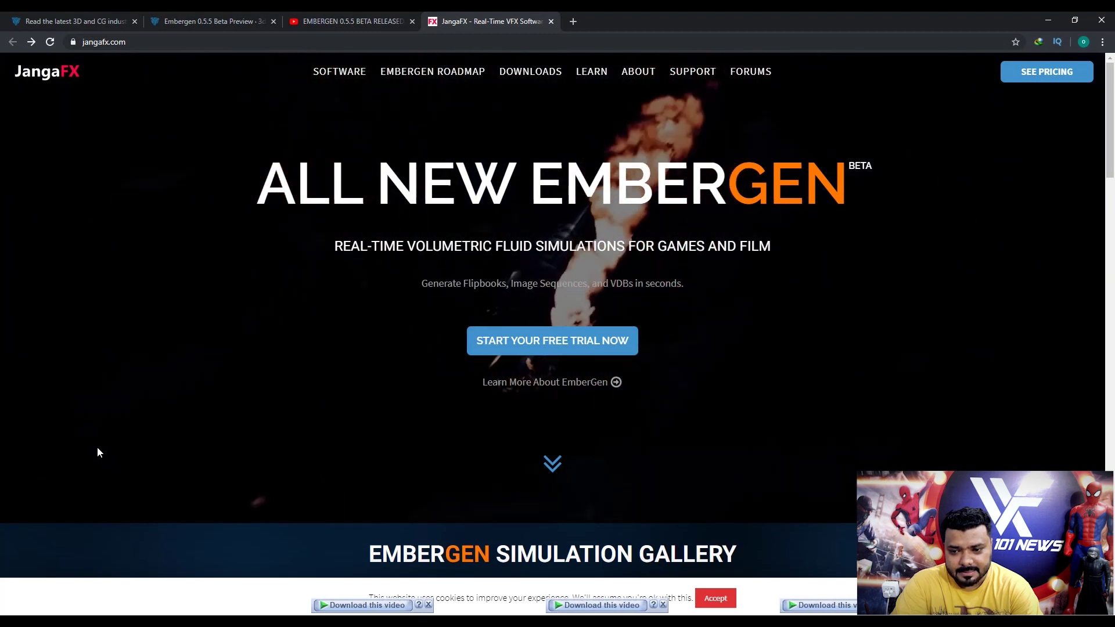
Step: Open the EmberGen free trial form and fill in the first name and e-mail from the saved entries
{"action": "left_click", "coordinate": [491, 347]}
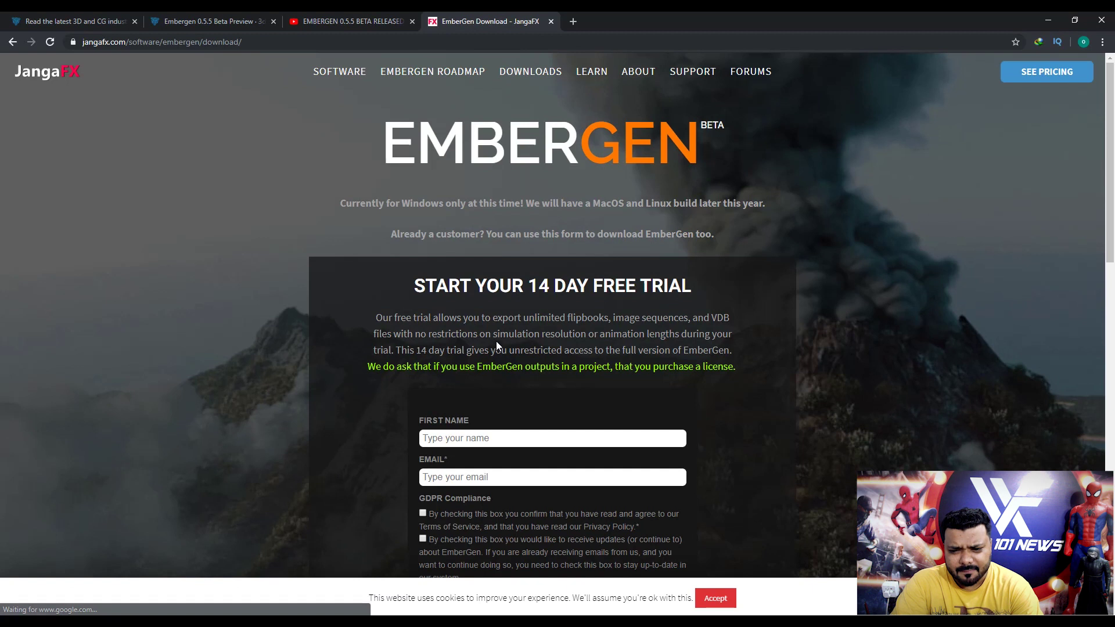
{"action": "scroll", "coordinate": [496, 341], "scroll_direction": "down", "scroll_amount": 2}
{"action": "left_click", "coordinate": [494, 324]}
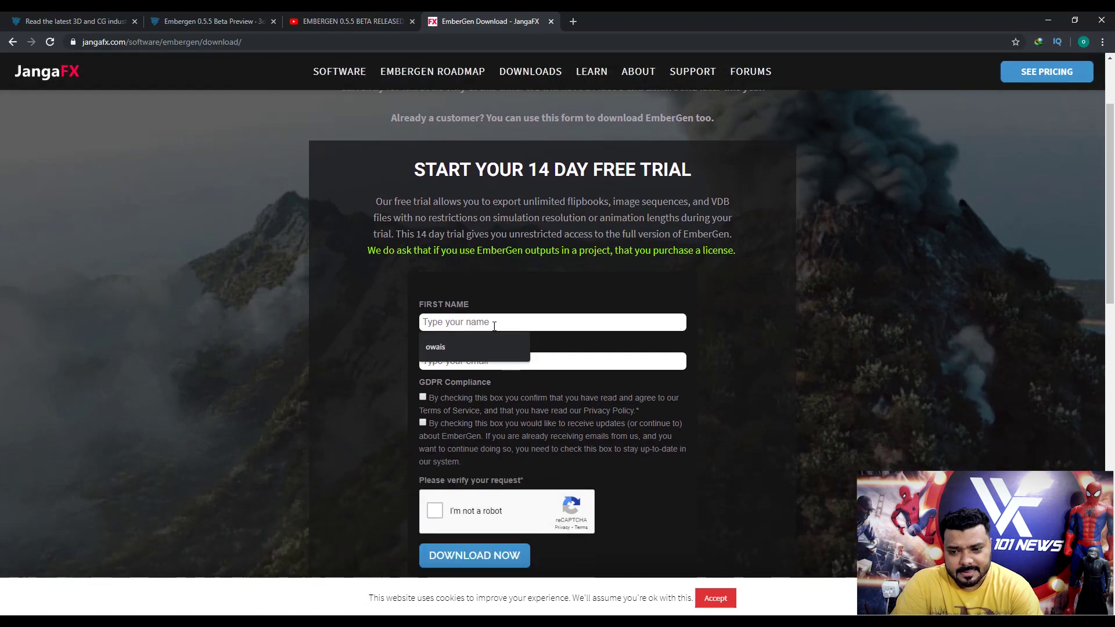
{"action": "left_click", "coordinate": [464, 346]}
{"action": "left_click", "coordinate": [507, 361]}
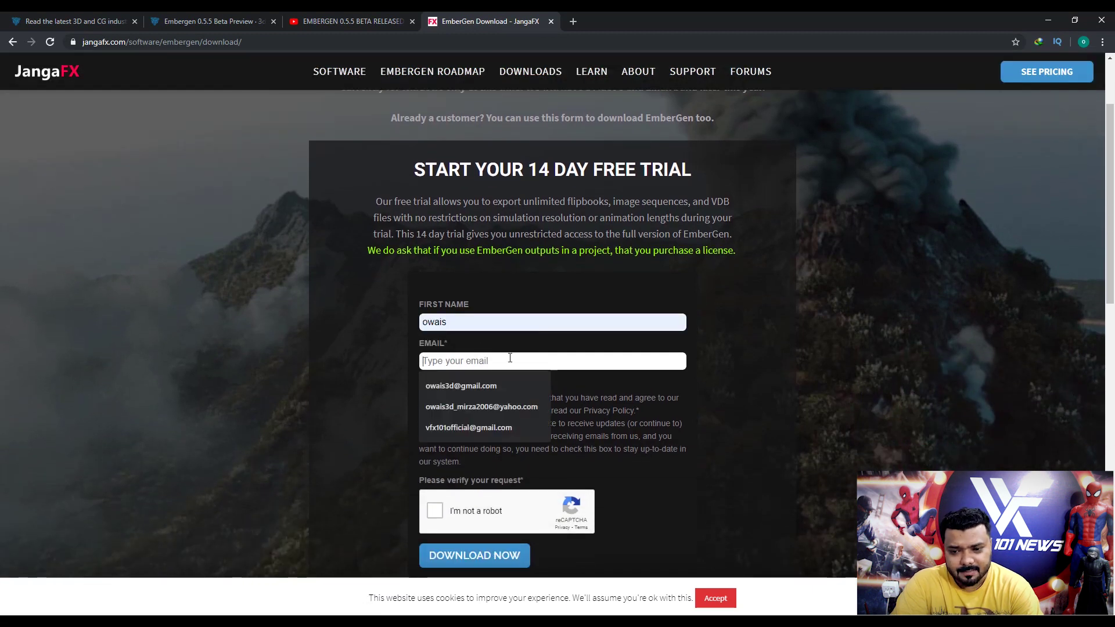
{"action": "left_click", "coordinate": [505, 389]}
Step: Agree to the terms and to receiving updates, complete the robot verification, and request the EmberGen download
{"action": "scroll", "coordinate": [522, 360], "scroll_direction": "down", "scroll_amount": 2}
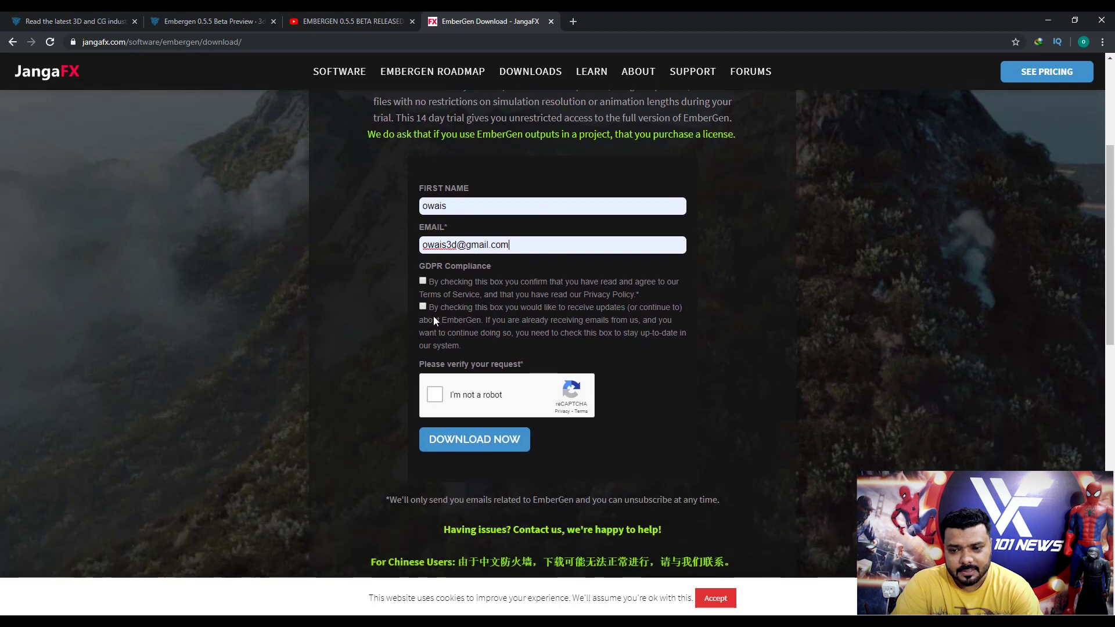
{"action": "left_click", "coordinate": [423, 306]}
{"action": "left_click", "coordinate": [434, 395]}
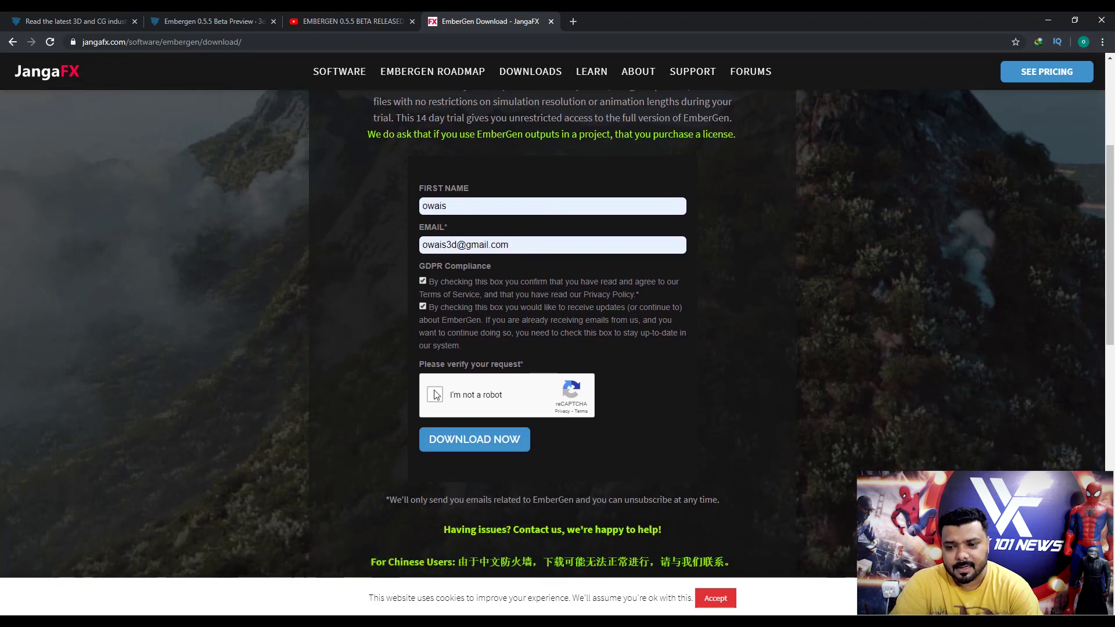
{"action": "left_click", "coordinate": [517, 442]}
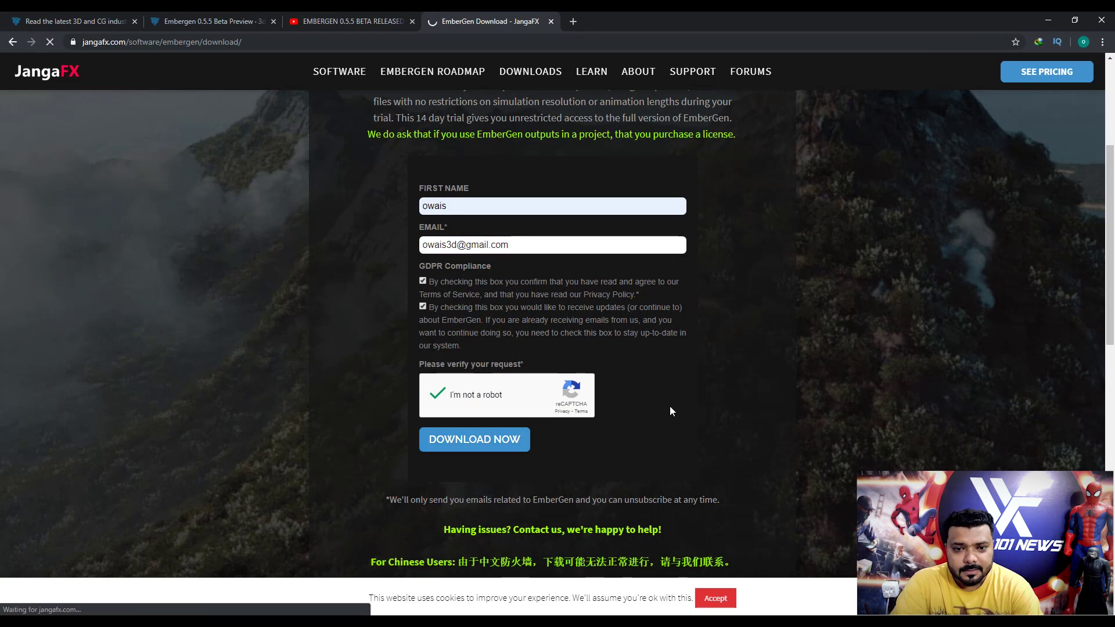
Step: Install EmberGen from embergen_beta_0_5_5_1_installer.exe with the license accepted and a desktop shortcut, and launch the program
{"action": "double_click", "coordinate": [174, 153]}
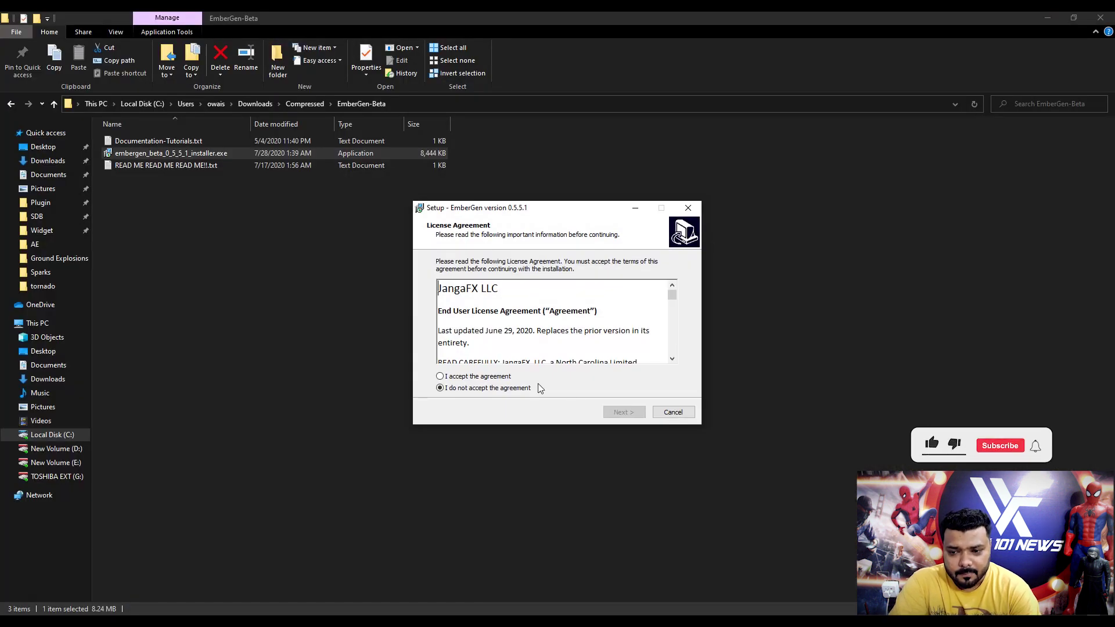
{"action": "left_click", "coordinate": [623, 411]}
{"action": "left_click", "coordinate": [632, 411]}
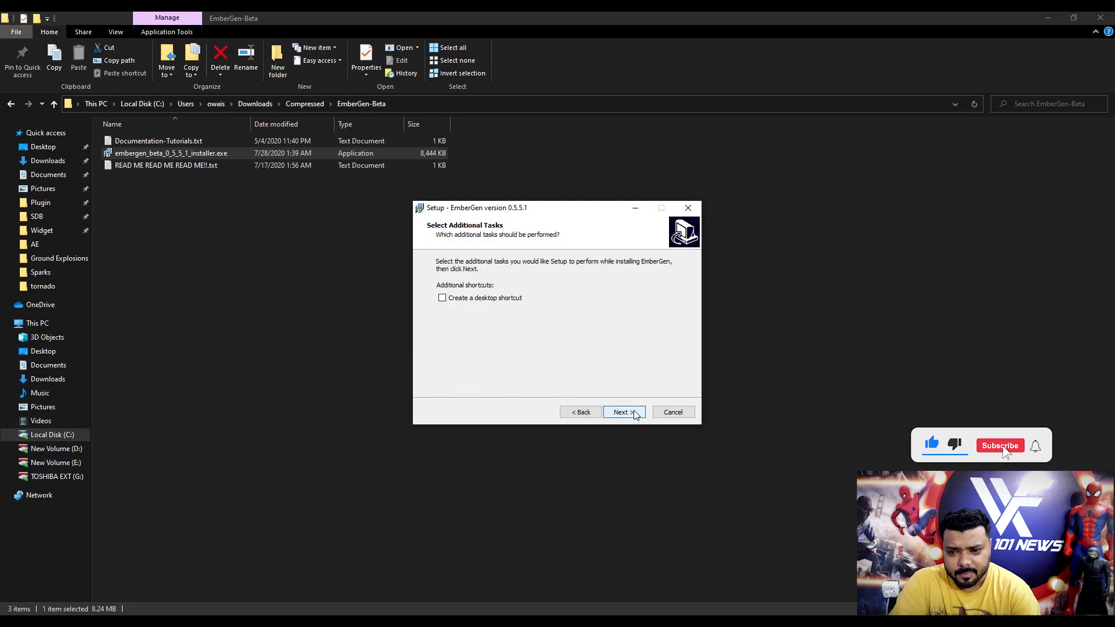
{"action": "left_click", "coordinate": [625, 413]}
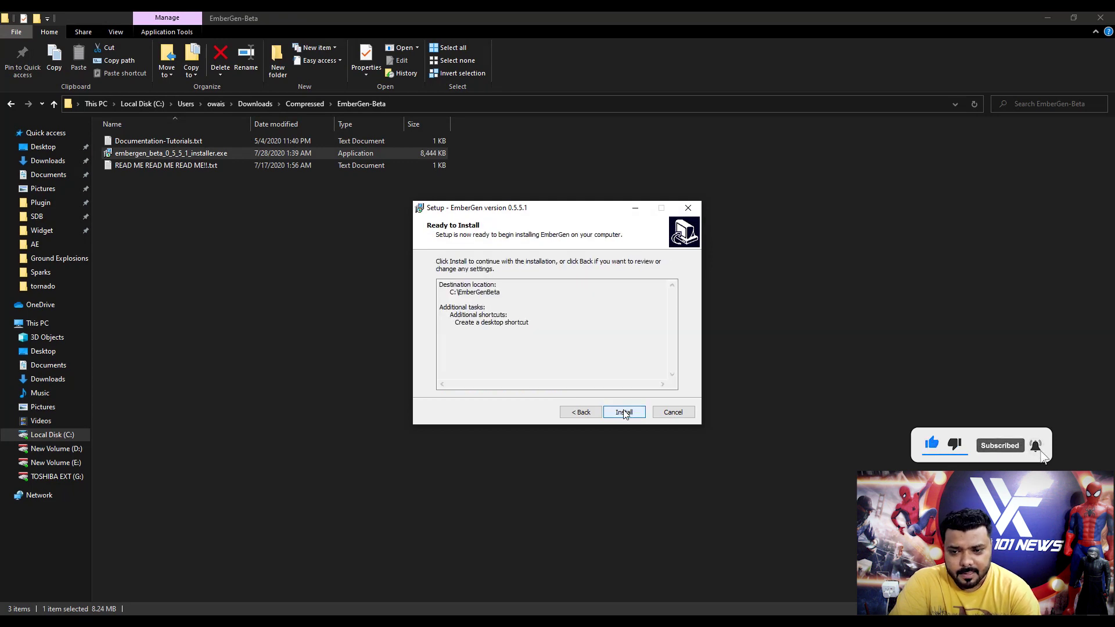
{"action": "left_click", "coordinate": [622, 412]}
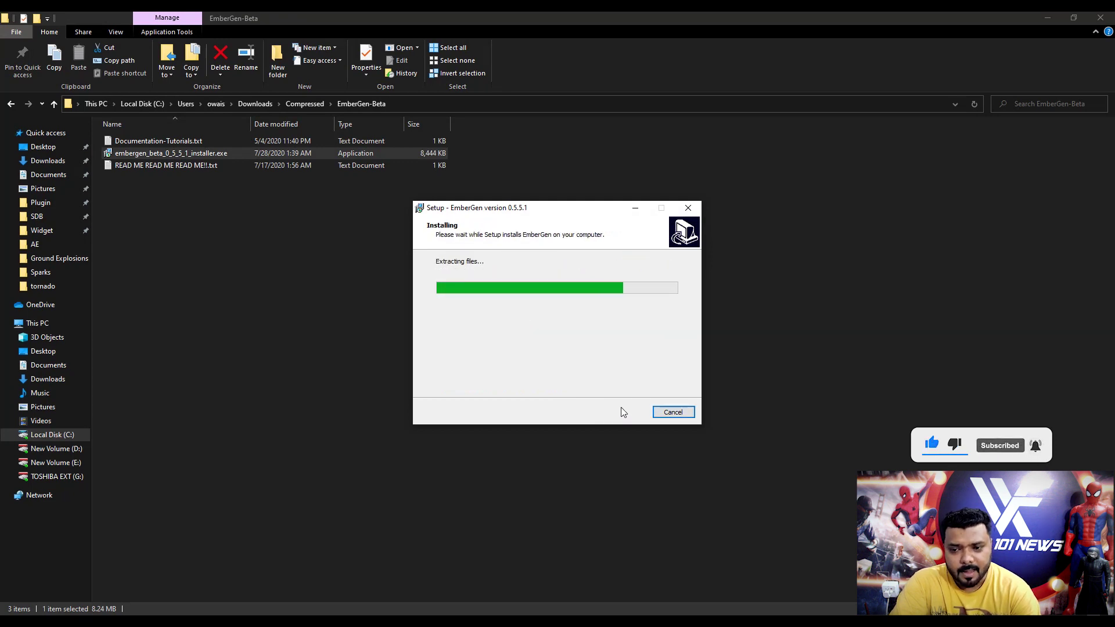
{"action": "left_click", "coordinate": [636, 413]}
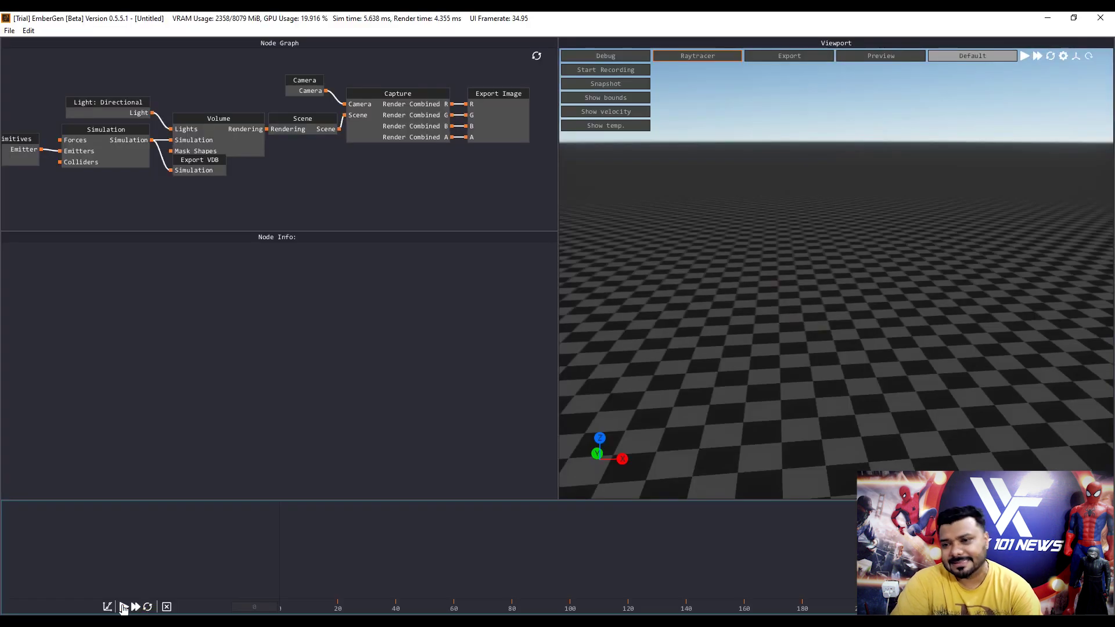
Step: Play and pause the default fire simulation, and examine the settings of the Simulation node
{"action": "left_click", "coordinate": [123, 606]}
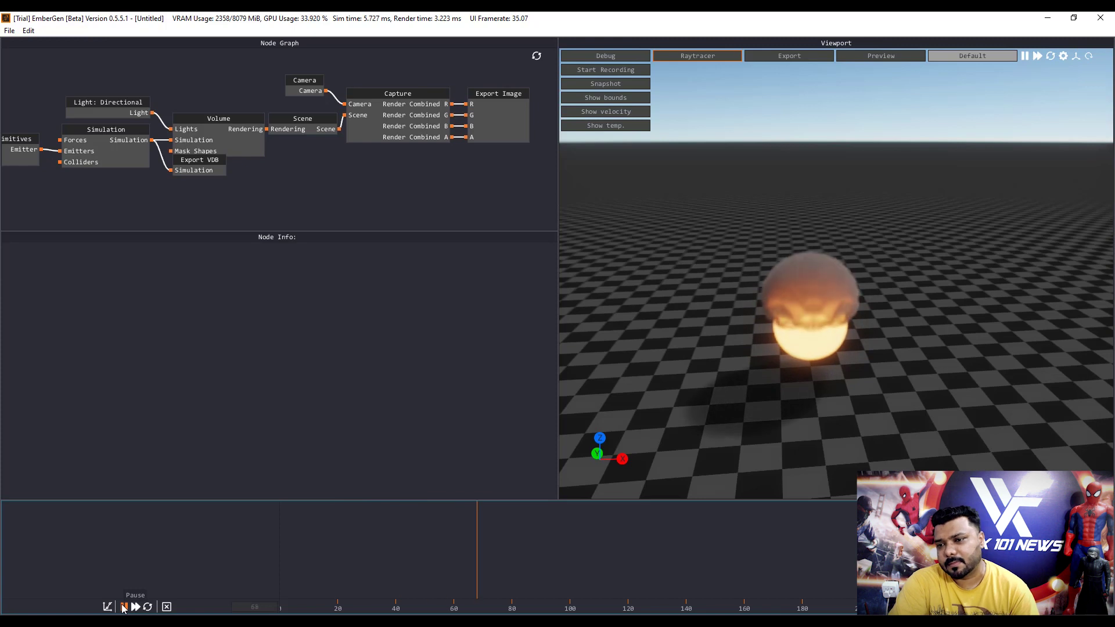
{"action": "left_click", "coordinate": [123, 607]}
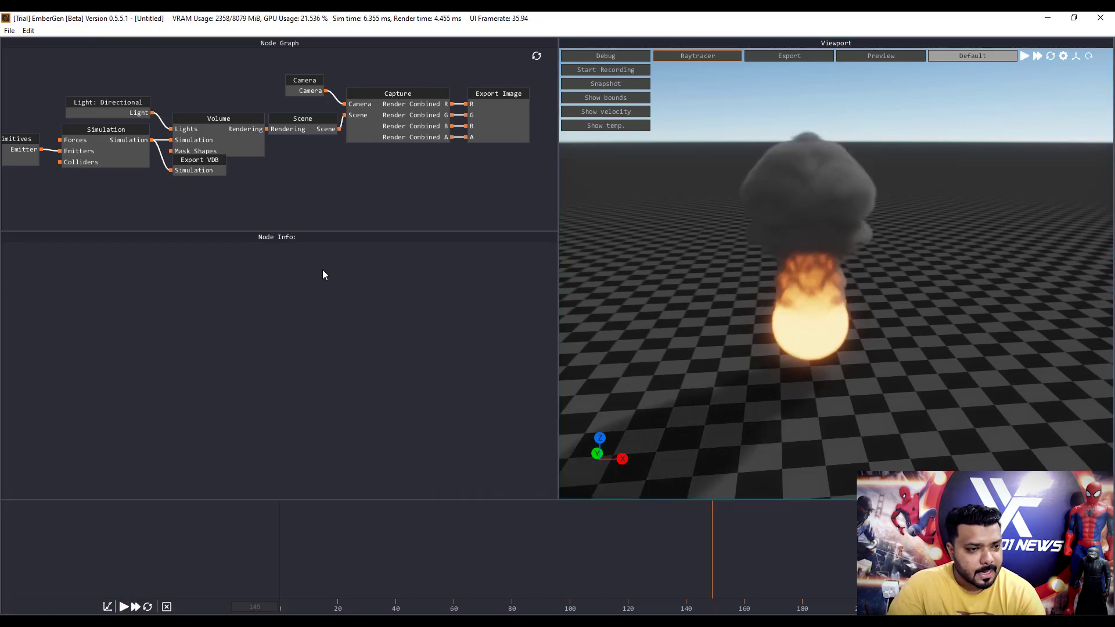
{"action": "left_click", "coordinate": [100, 125]}
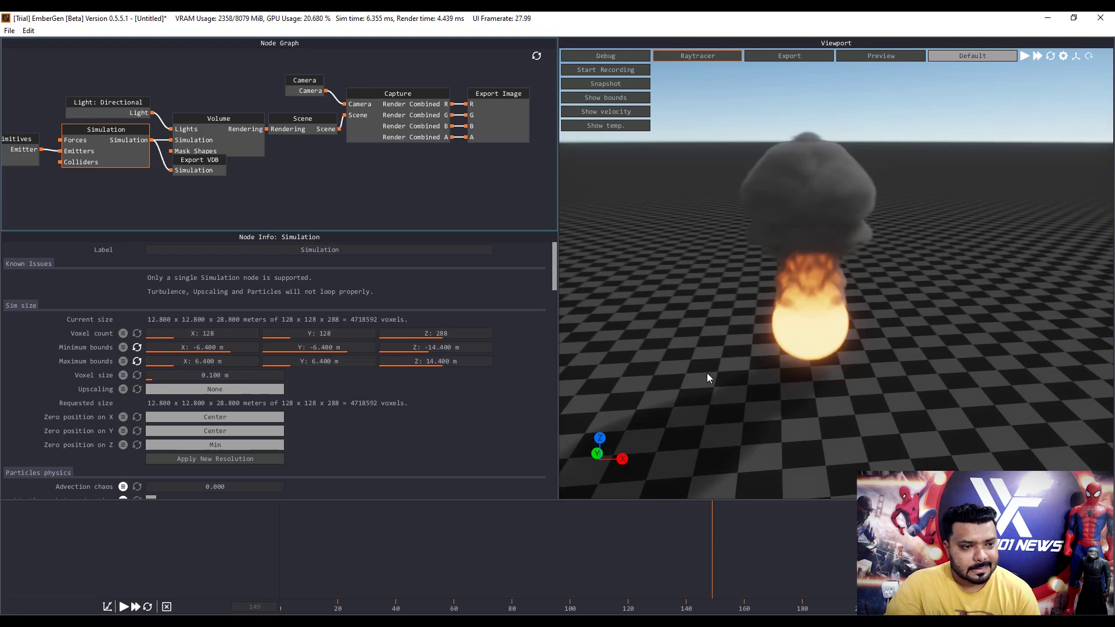
Step: Replay the simulation from the start and set the primitives emitter's additional pressure rate to -82.5 %/s
{"action": "left_click", "coordinate": [18, 144]}
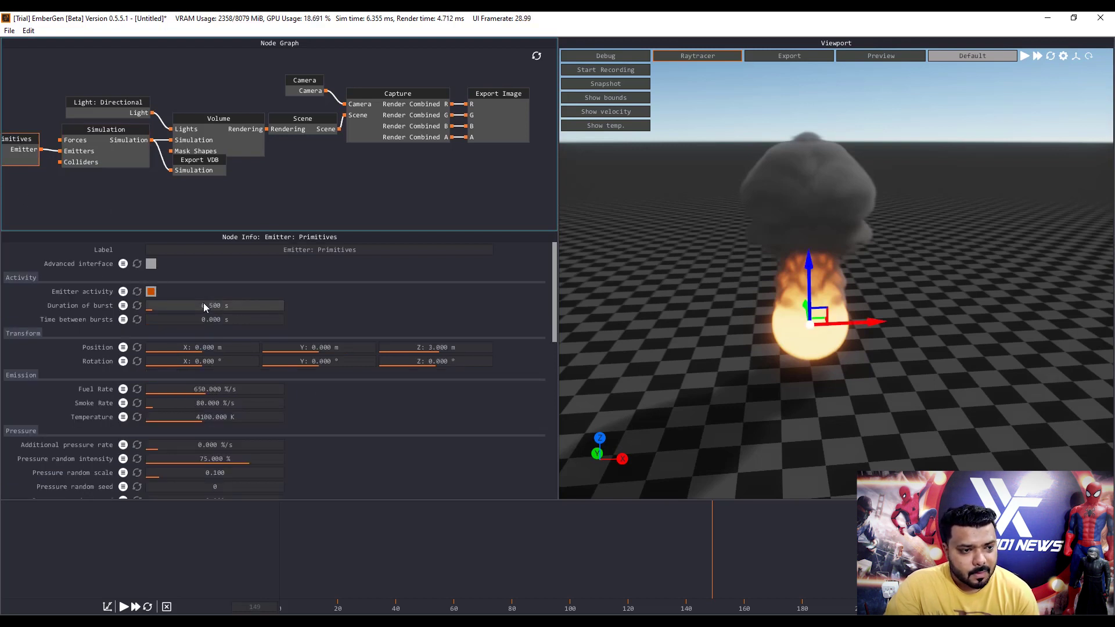
{"action": "left_click", "coordinate": [148, 607]}
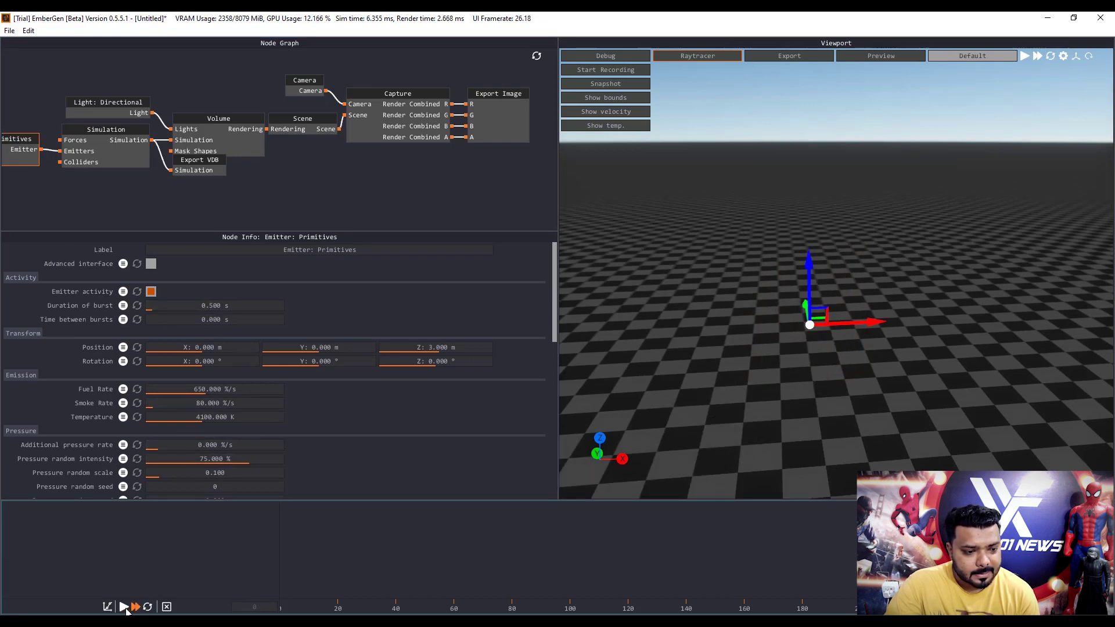
{"action": "mouse_move", "coordinate": [161, 448]}
{"action": "left_mouse_down"}
{"action": "mouse_move", "coordinate": [188, 449]}
{"action": "mouse_move", "coordinate": [151, 448]}
{"action": "left_mouse_up"}
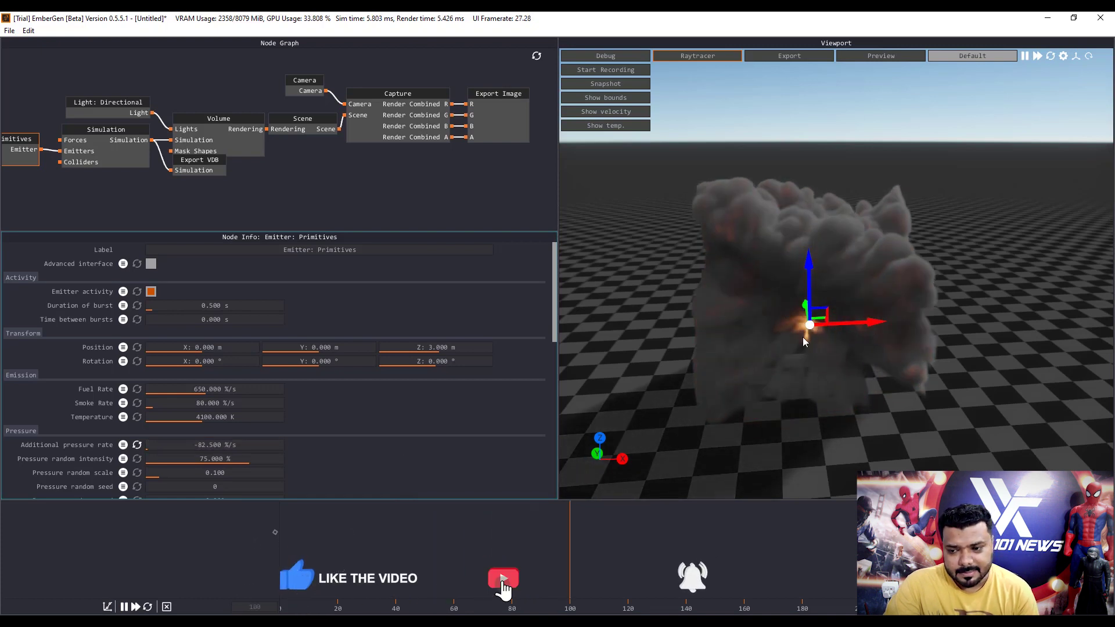
{"action": "mouse_move", "coordinate": [743, 424]}
{"action": "left_mouse_down"}
{"action": "mouse_move", "coordinate": [770, 388]}
{"action": "mouse_move", "coordinate": [741, 421]}
{"action": "left_mouse_up"}
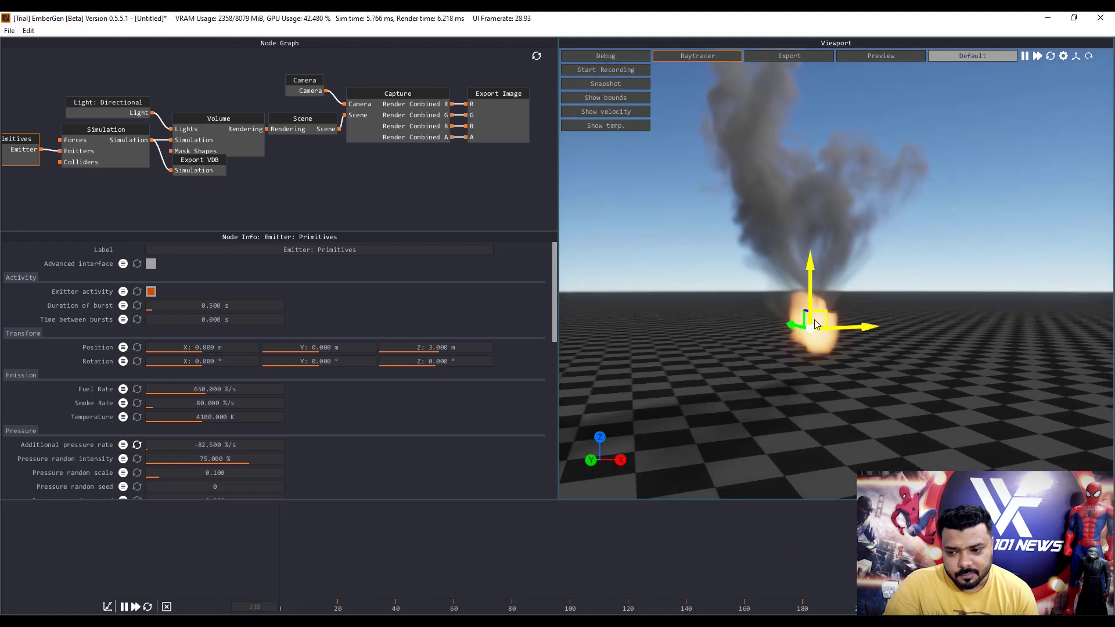
Step: Set the emitter's temperature to 2475 K and its pressure random intensity to 87.5 %
{"action": "mouse_move", "coordinate": [194, 421]}
{"action": "left_mouse_down"}
{"action": "mouse_move", "coordinate": [172, 423]}
{"action": "mouse_move", "coordinate": [228, 424]}
{"action": "mouse_move", "coordinate": [174, 427]}
{"action": "left_mouse_up"}
{"action": "left_click_drag", "start_coordinate": [244, 461], "coordinate": [262, 462]}
{"action": "type", "text": "87.5"}
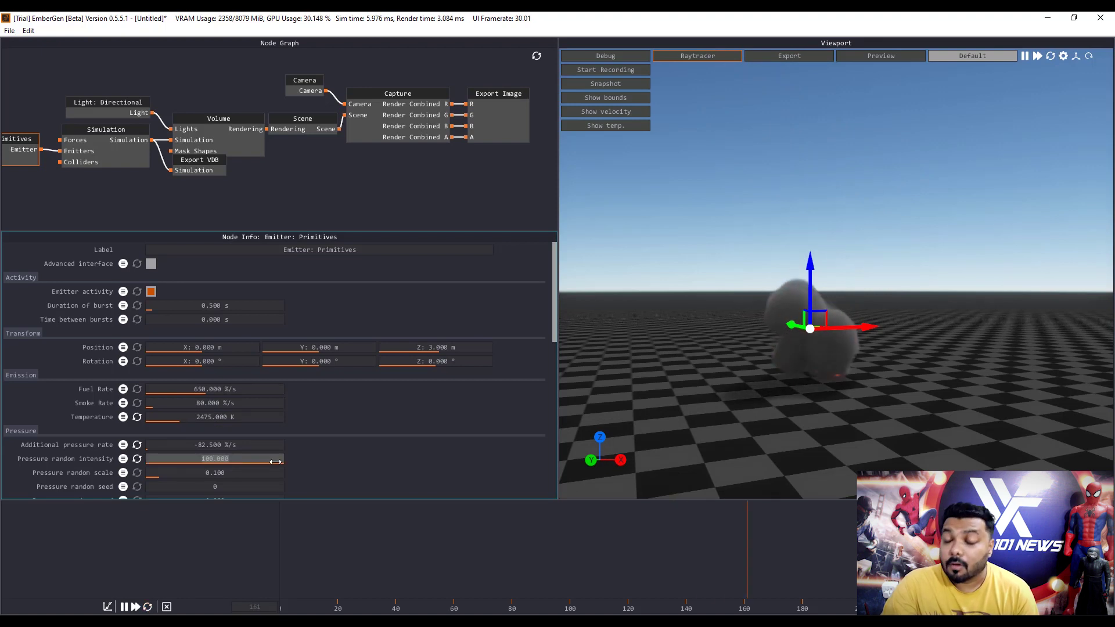
{"action": "key", "text": "Return"}
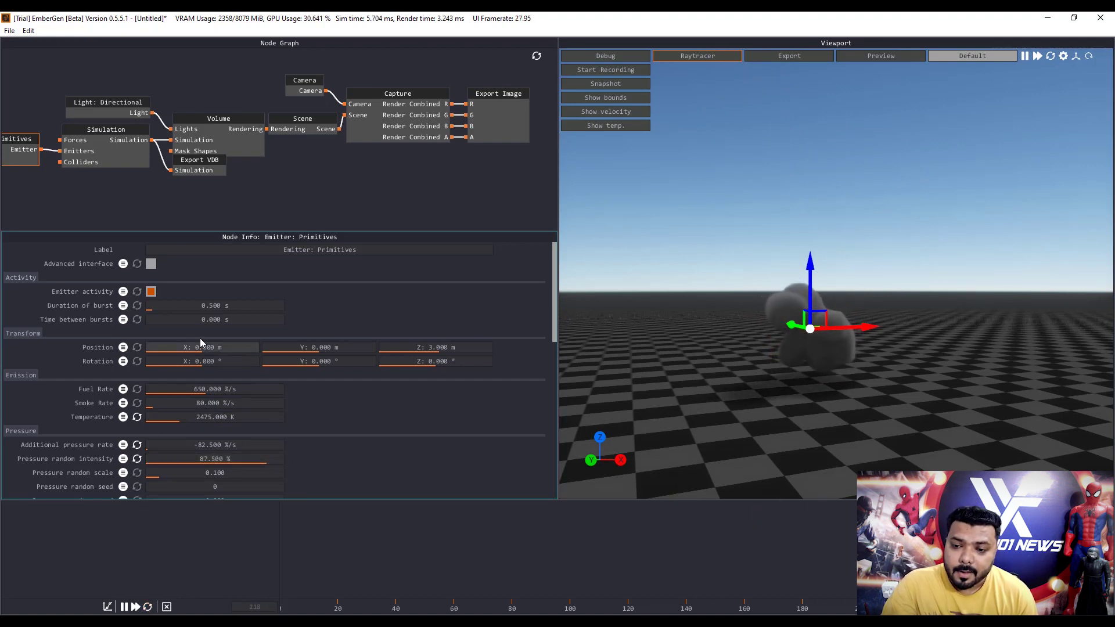
Step: Try the emitter at X positions of -8.122 m and 5.906 m, restarting the simulation for each
{"action": "mouse_move", "coordinate": [202, 349]}
{"action": "left_mouse_down"}
{"action": "mouse_move", "coordinate": [178, 353]}
{"action": "mouse_move", "coordinate": [192, 352]}
{"action": "left_mouse_up"}
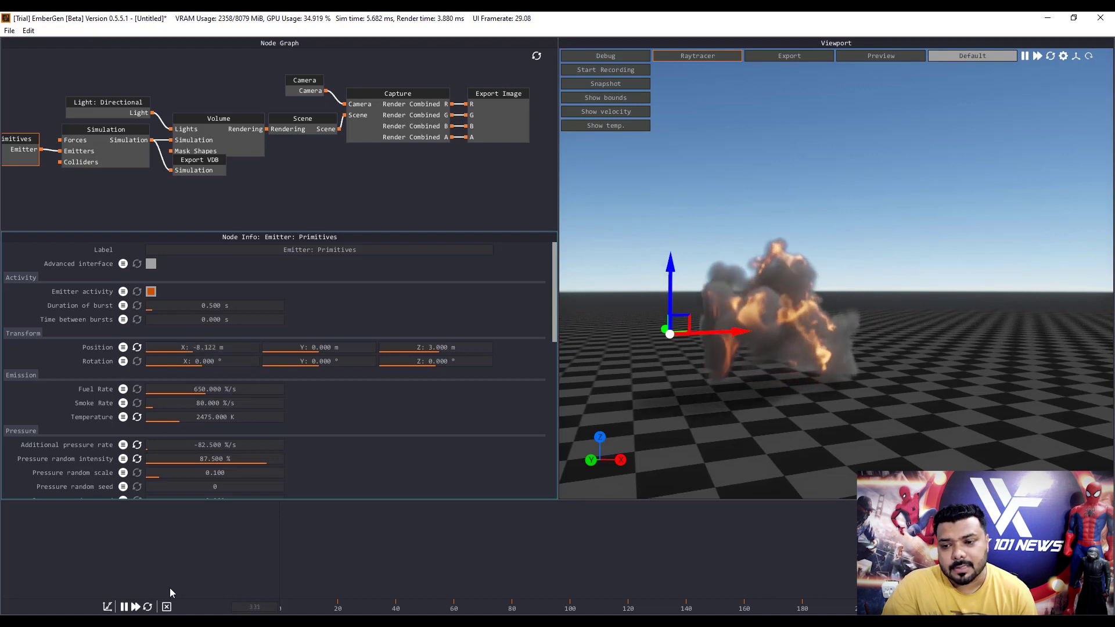
{"action": "left_click", "coordinate": [147, 606]}
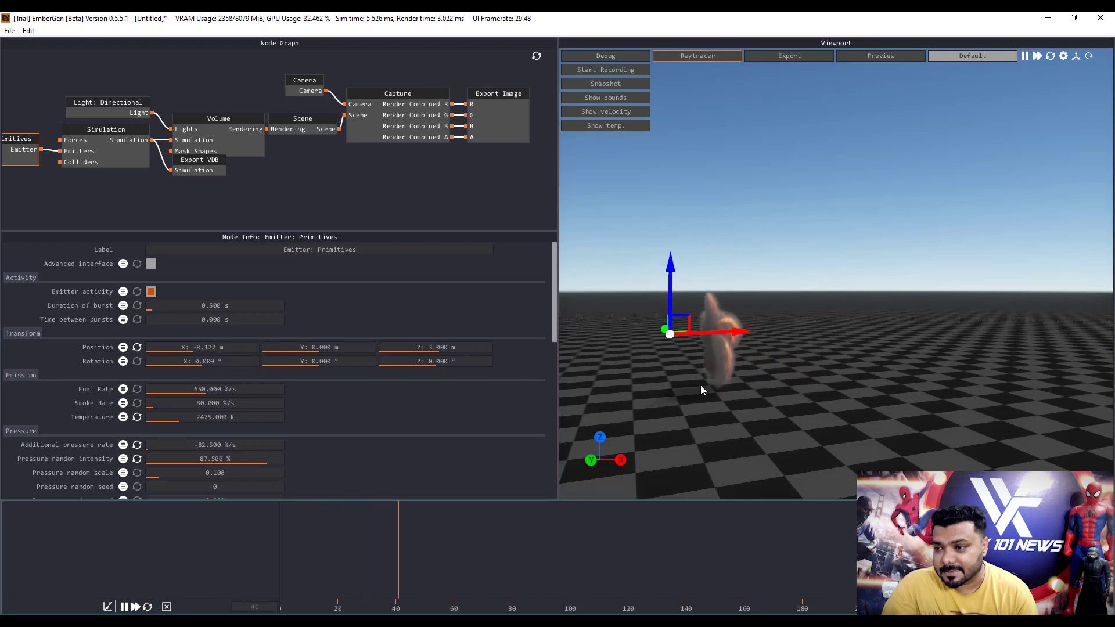
{"action": "left_click_drag", "start_coordinate": [732, 336], "coordinate": [959, 332]}
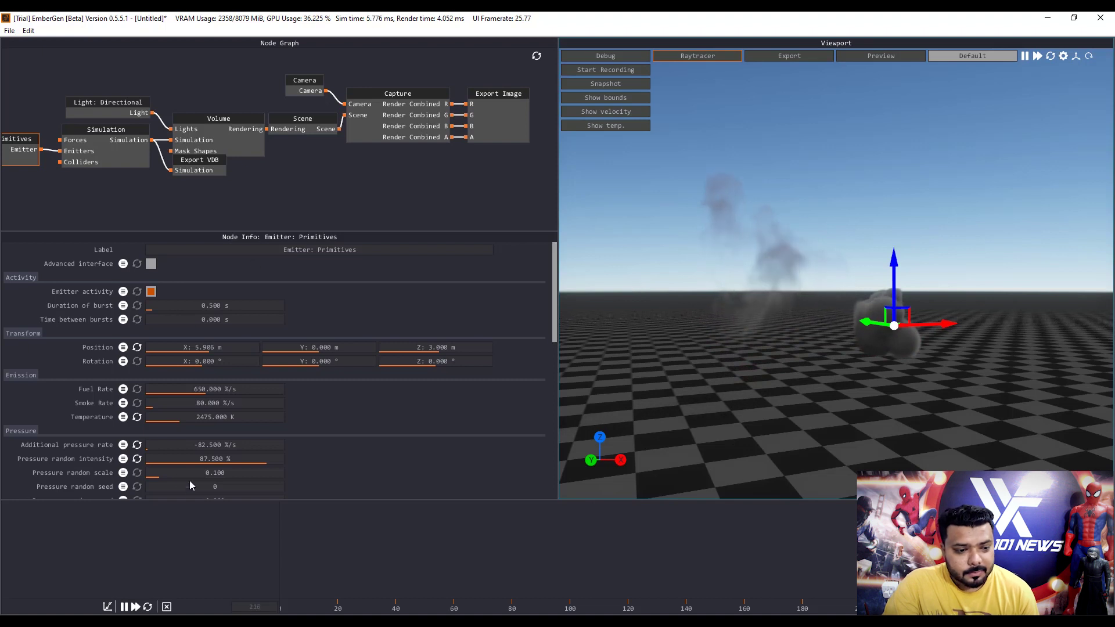
{"action": "left_click", "coordinate": [148, 607]}
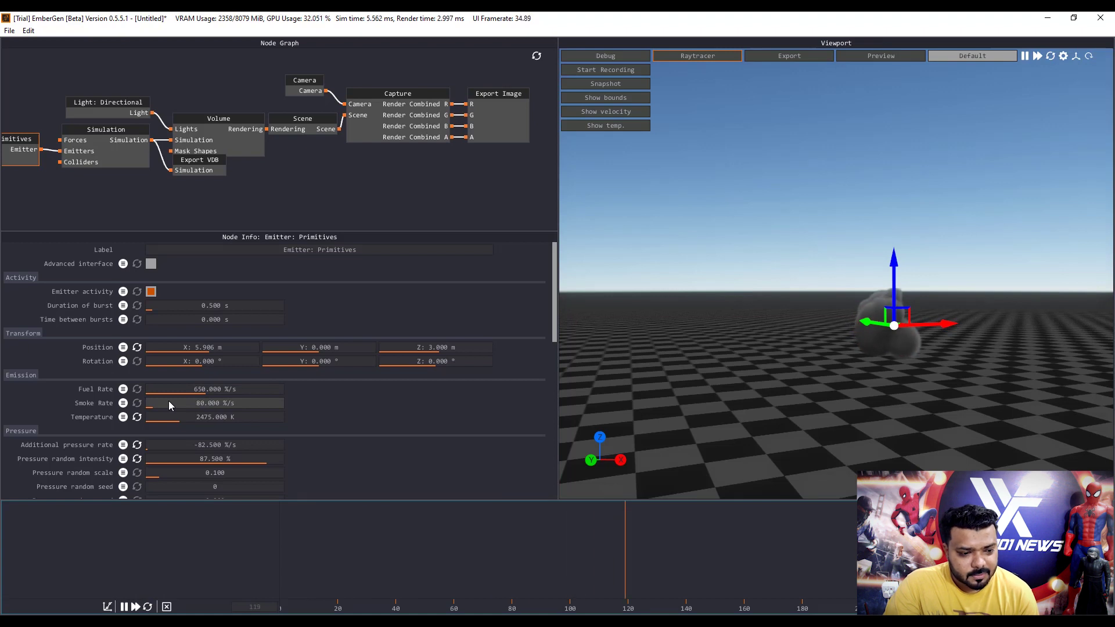
Step: Set the additional pressure rate to 417.083 %/s and the emitter position to X 1.250, Y 1.400, Z 2.379 m, and reset the paused simulation
{"action": "scroll", "coordinate": [171, 407], "scroll_direction": "down", "scroll_amount": 1}
{"action": "left_click_drag", "start_coordinate": [166, 421], "coordinate": [184, 425]}
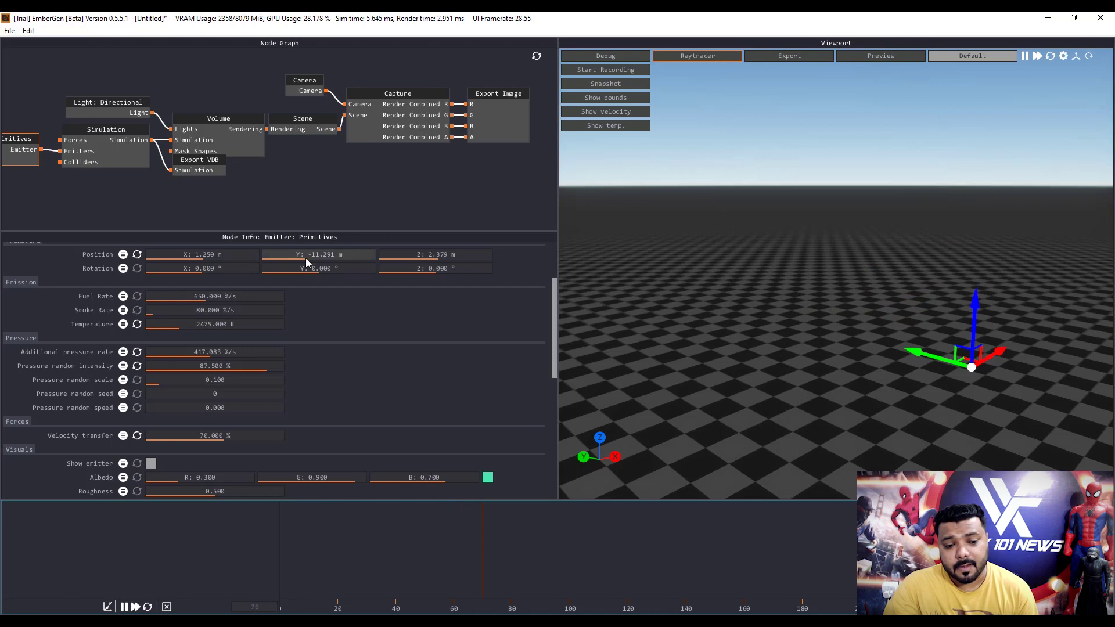
{"action": "mouse_move", "coordinate": [306, 259]}
{"action": "left_mouse_down"}
{"action": "mouse_move", "coordinate": [322, 259]}
{"action": "mouse_move", "coordinate": [305, 261]}
{"action": "left_mouse_up"}
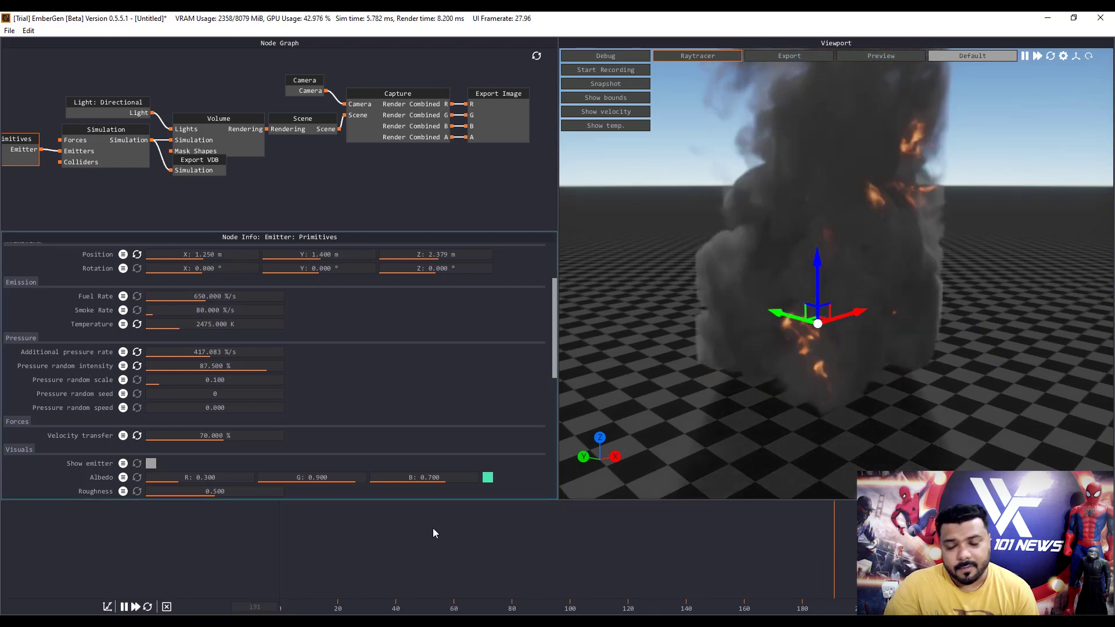
{"action": "left_click", "coordinate": [124, 607]}
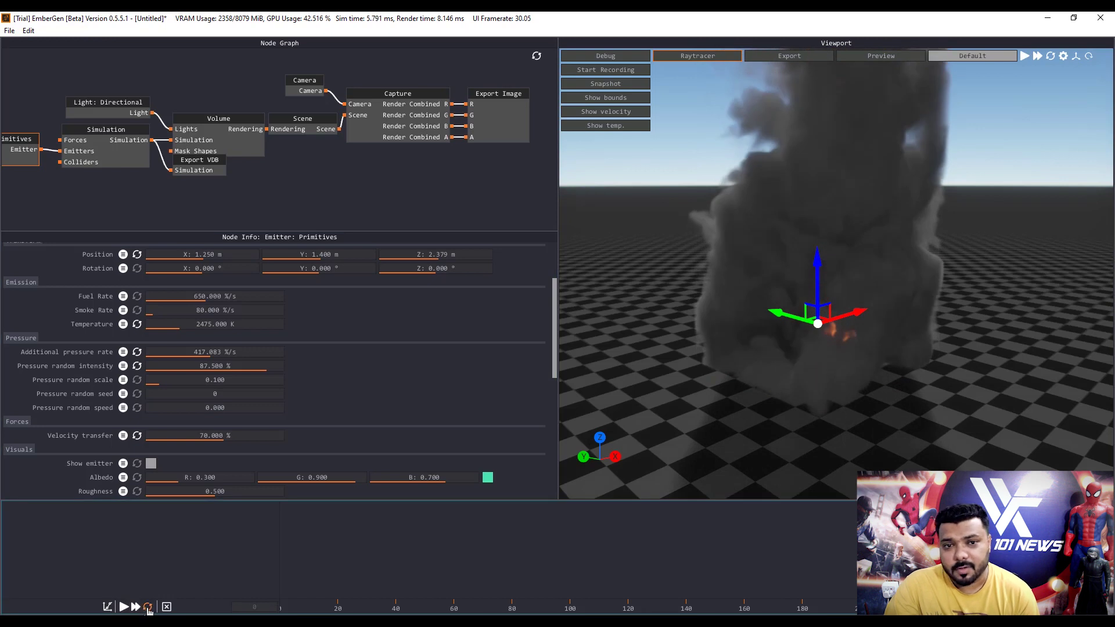
{"action": "left_click", "coordinate": [147, 606]}
Step: Open the preset project 001_PlasmaGun.ember from the EmberGenBeta presets folder
{"action": "key", "text": "ctrl+o"}
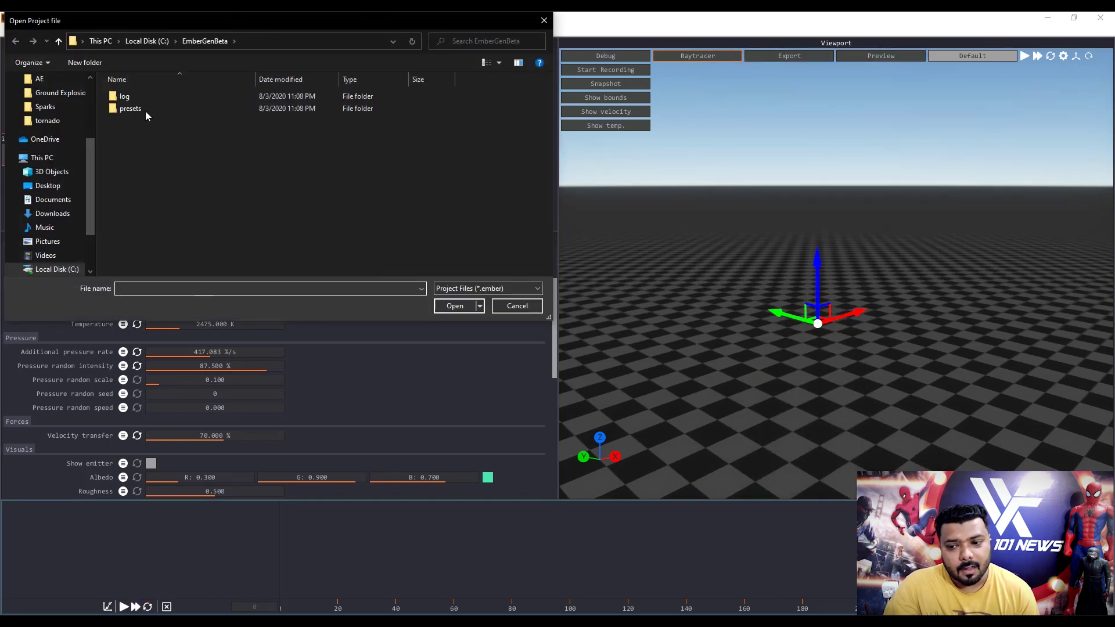
{"action": "double_click", "coordinate": [134, 110]}
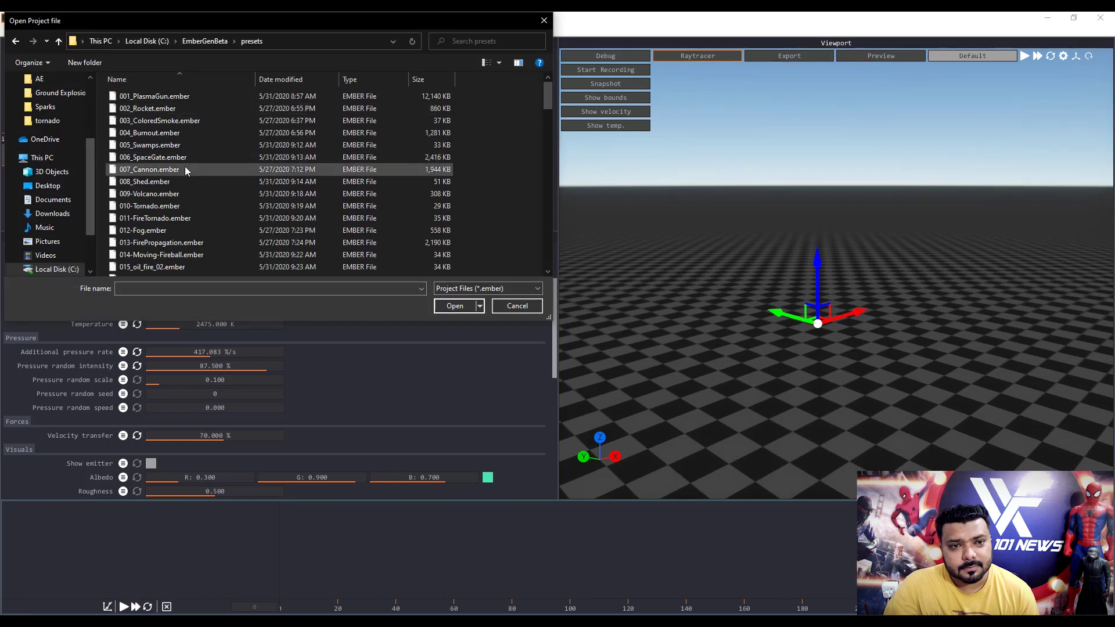
{"action": "double_click", "coordinate": [181, 98]}
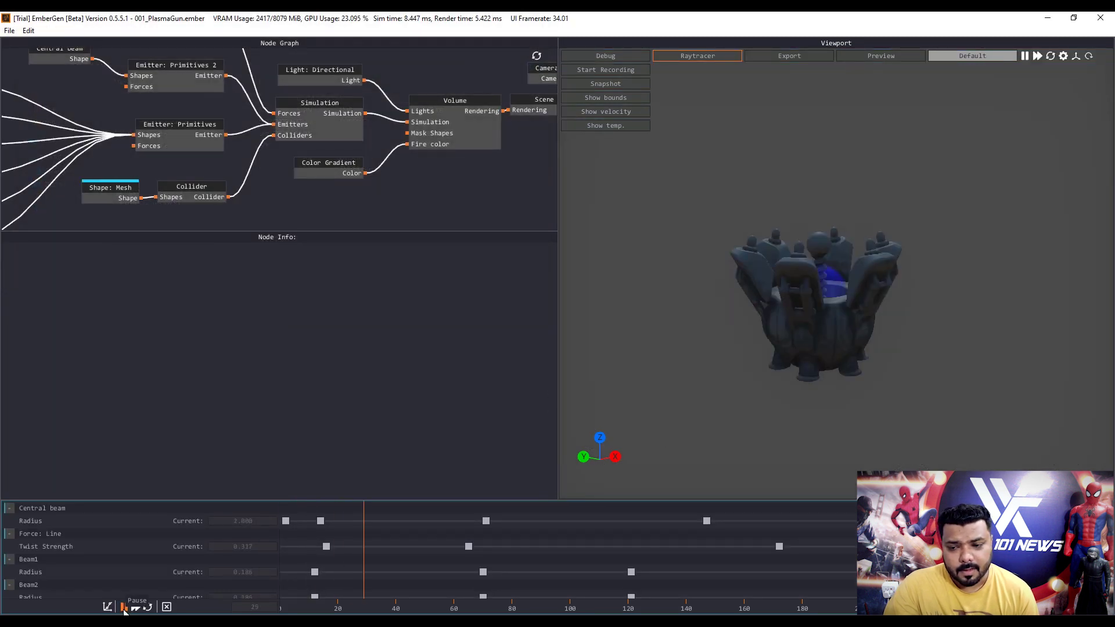
Step: Replay the plasma gun simulation and examine its energy beam effect from several angles
{"action": "left_click_drag", "start_coordinate": [833, 421], "coordinate": [814, 380]}
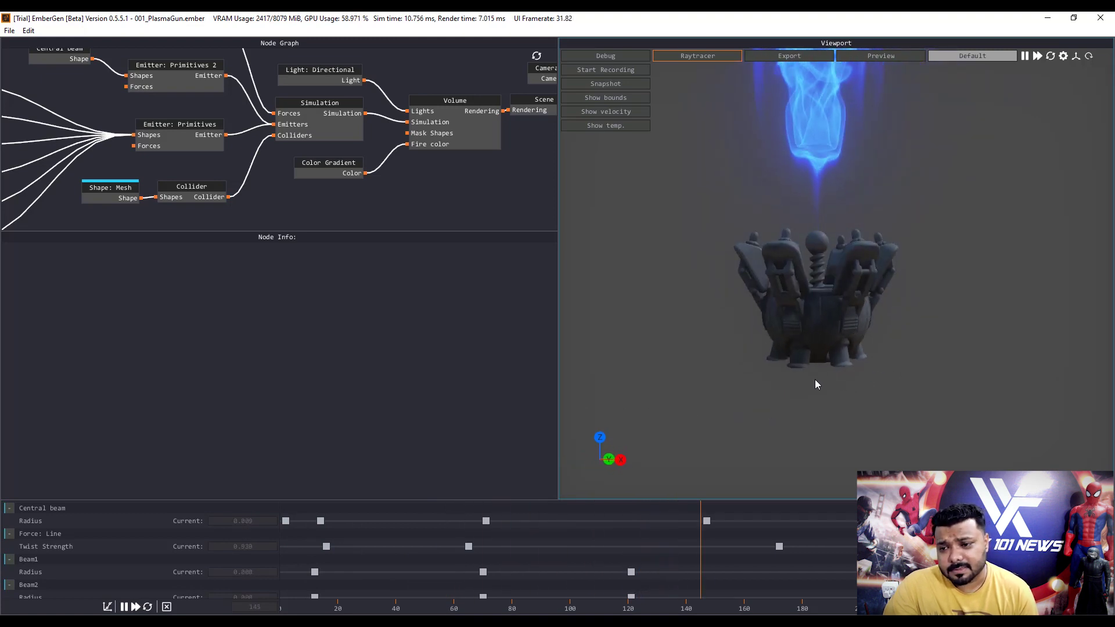
{"action": "mouse_move", "coordinate": [862, 323]}
{"action": "left_mouse_down"}
{"action": "mouse_move", "coordinate": [848, 357]}
{"action": "mouse_move", "coordinate": [865, 319]}
{"action": "left_mouse_up"}
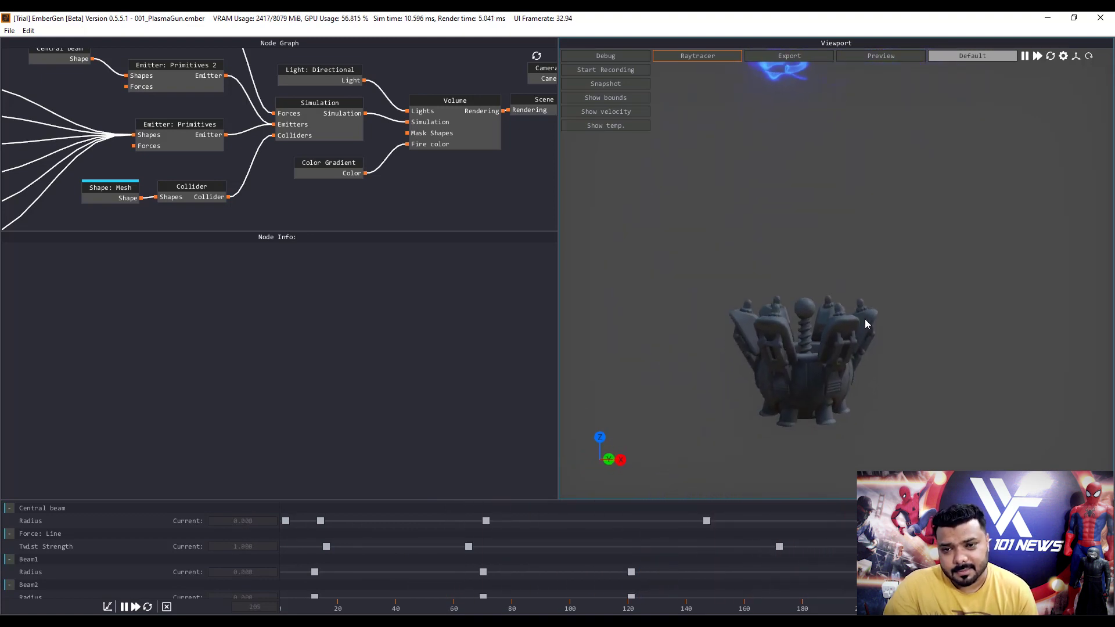
{"action": "left_click", "coordinate": [148, 608]}
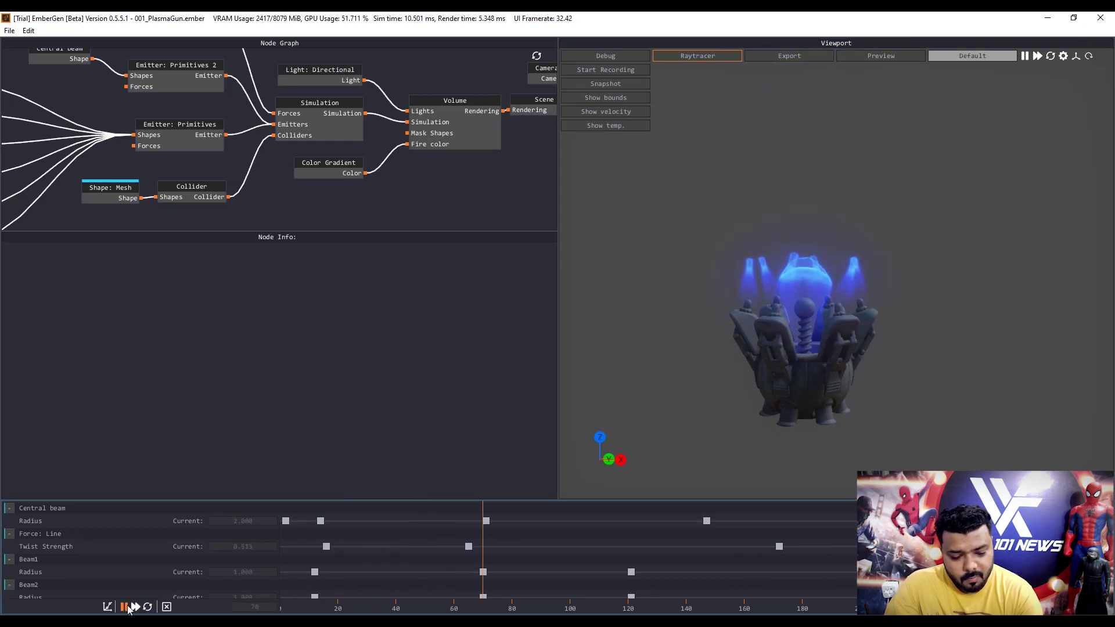
{"action": "left_click", "coordinate": [124, 607]}
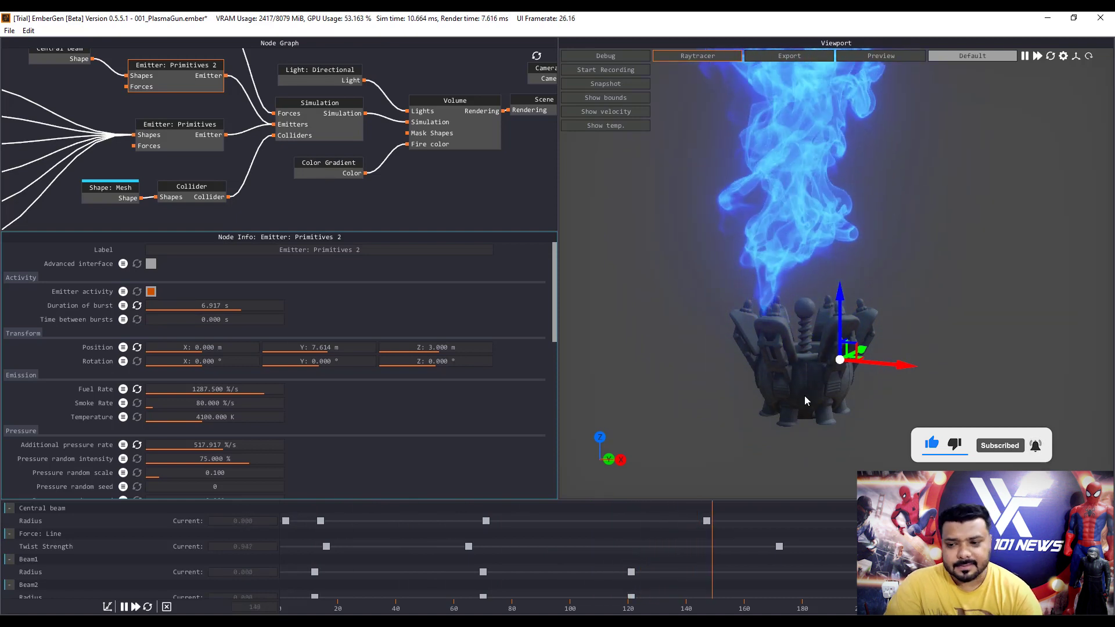
{"action": "mouse_move", "coordinate": [810, 396]}
{"action": "left_mouse_down"}
{"action": "mouse_move", "coordinate": [735, 390]}
{"action": "mouse_move", "coordinate": [830, 393]}
{"action": "left_mouse_up"}
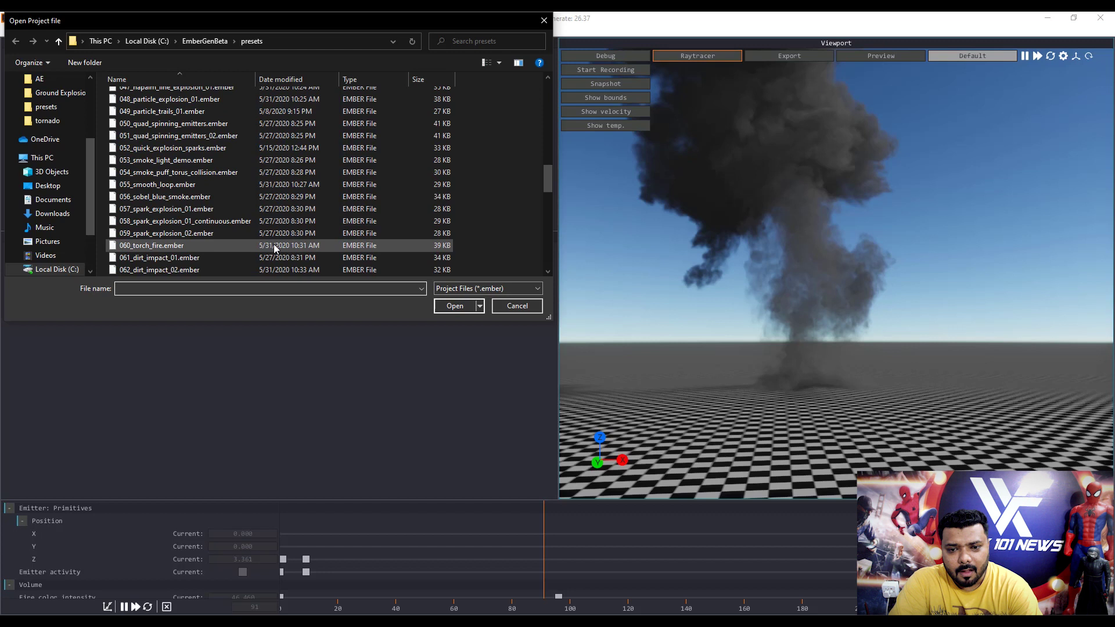
Step: Open the preset project 098_GPUP_Tornado.ember from the presets folder and inspect the tornado up close
{"action": "scroll", "coordinate": [272, 246], "scroll_direction": "down", "scroll_amount": 14}
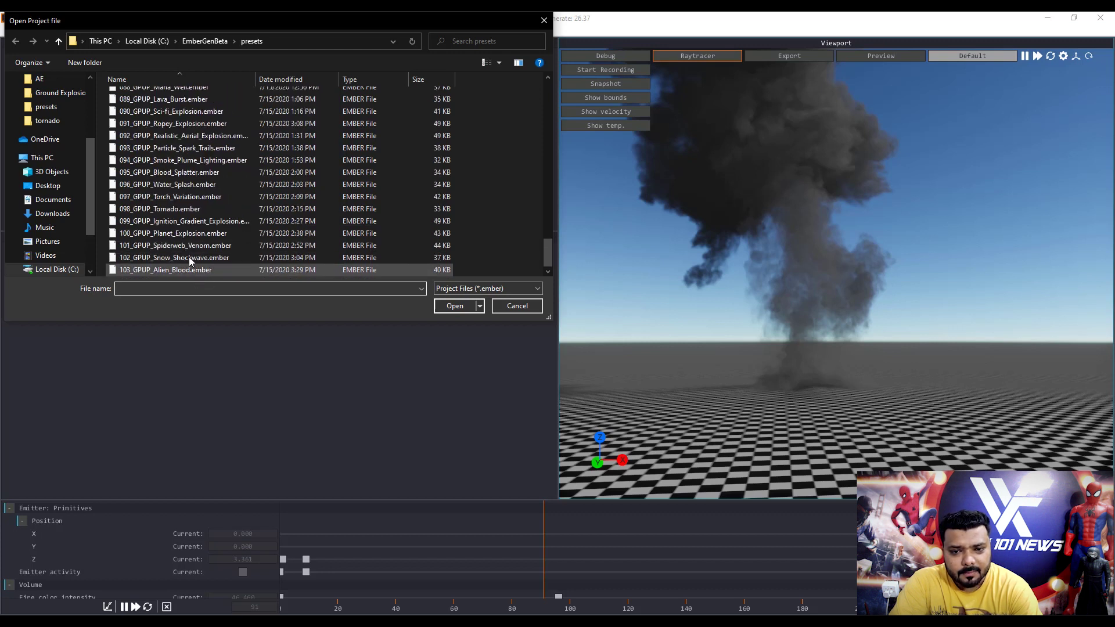
{"action": "double_click", "coordinate": [182, 210]}
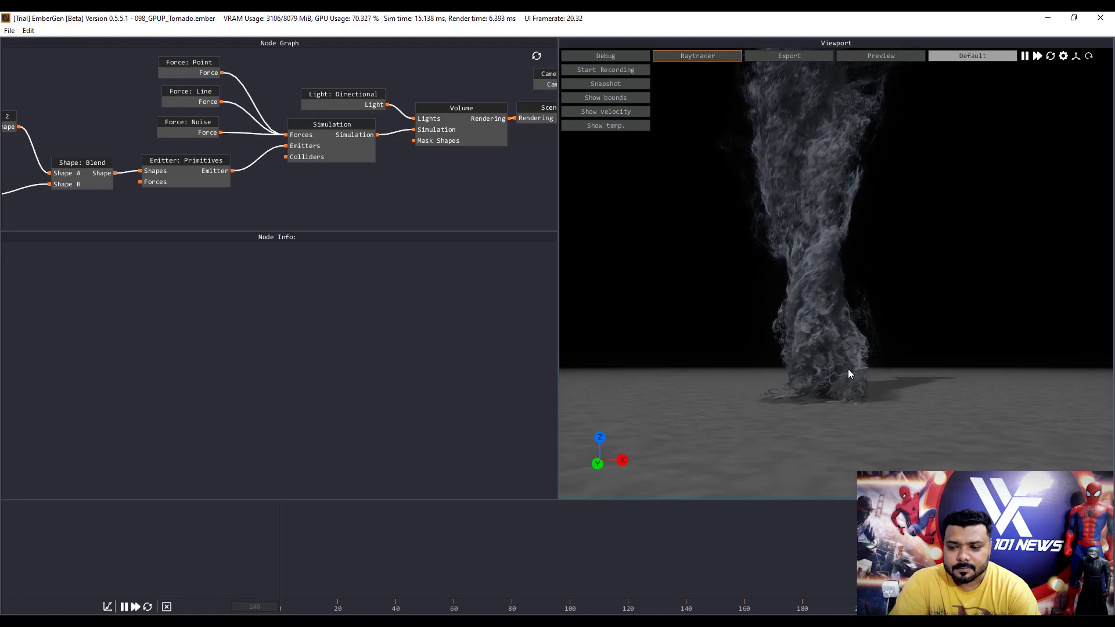
{"action": "scroll", "coordinate": [835, 337], "scroll_direction": "up", "scroll_amount": 3}
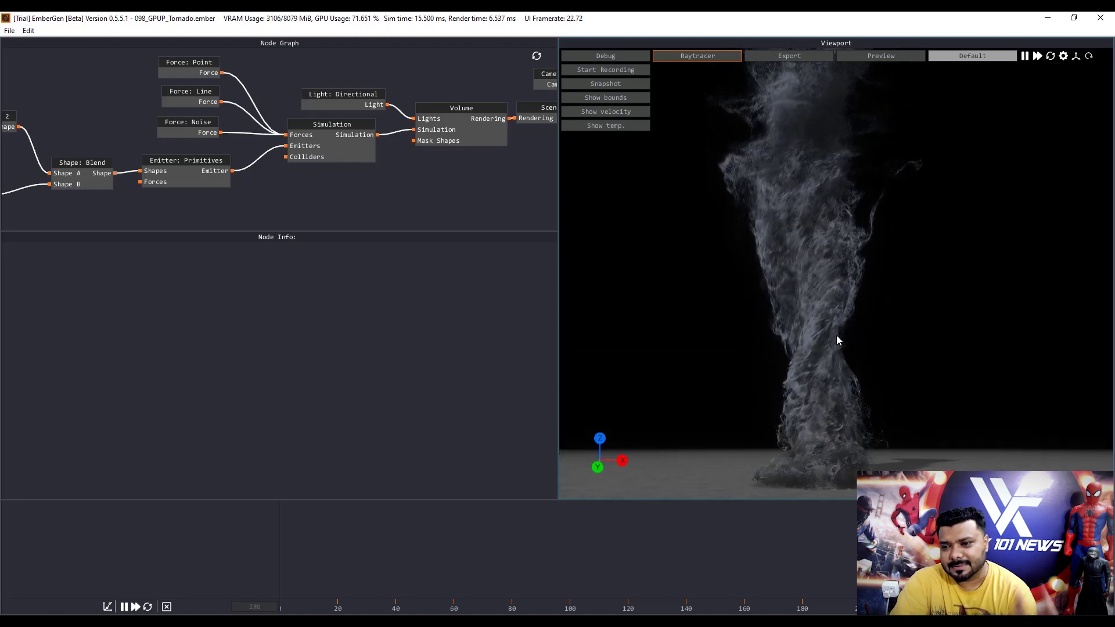
{"action": "scroll", "coordinate": [836, 340], "scroll_direction": "up", "scroll_amount": 3}
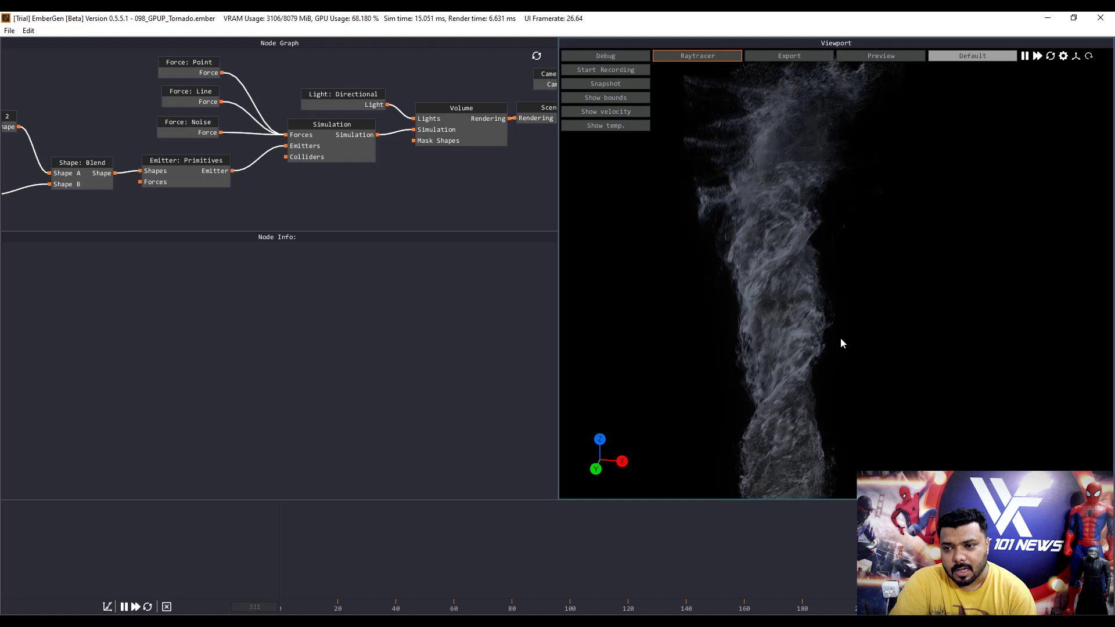
{"action": "scroll", "coordinate": [840, 341], "scroll_direction": "down", "scroll_amount": 5}
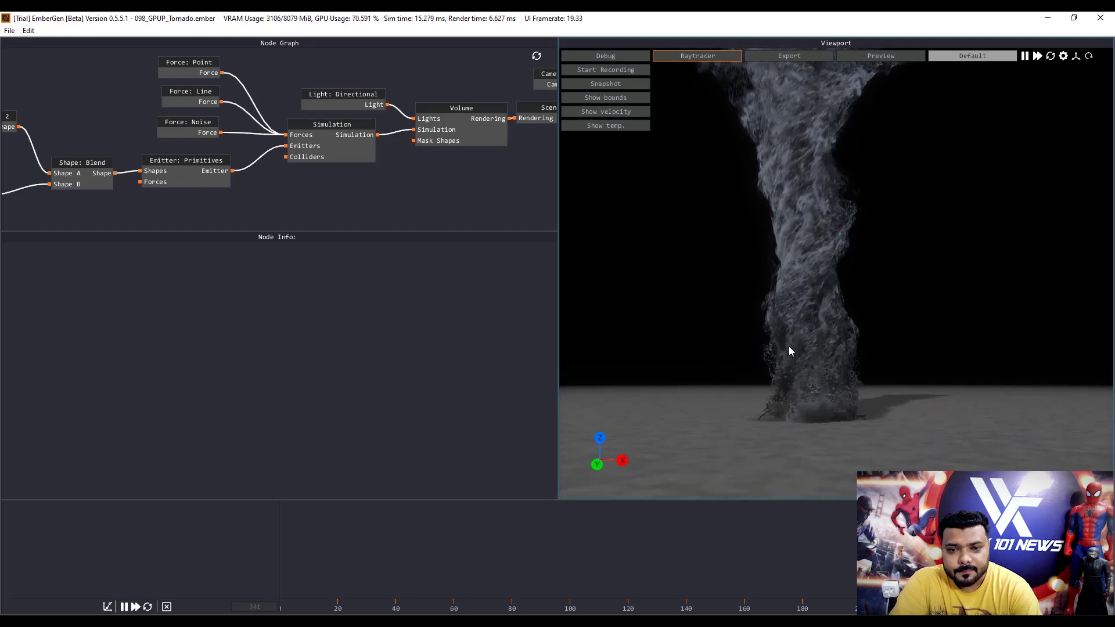
Step: Try raising the fuel rate of the tornado's Emitter: Primitives node to 1112.500 %/s
{"action": "left_click", "coordinate": [188, 169]}
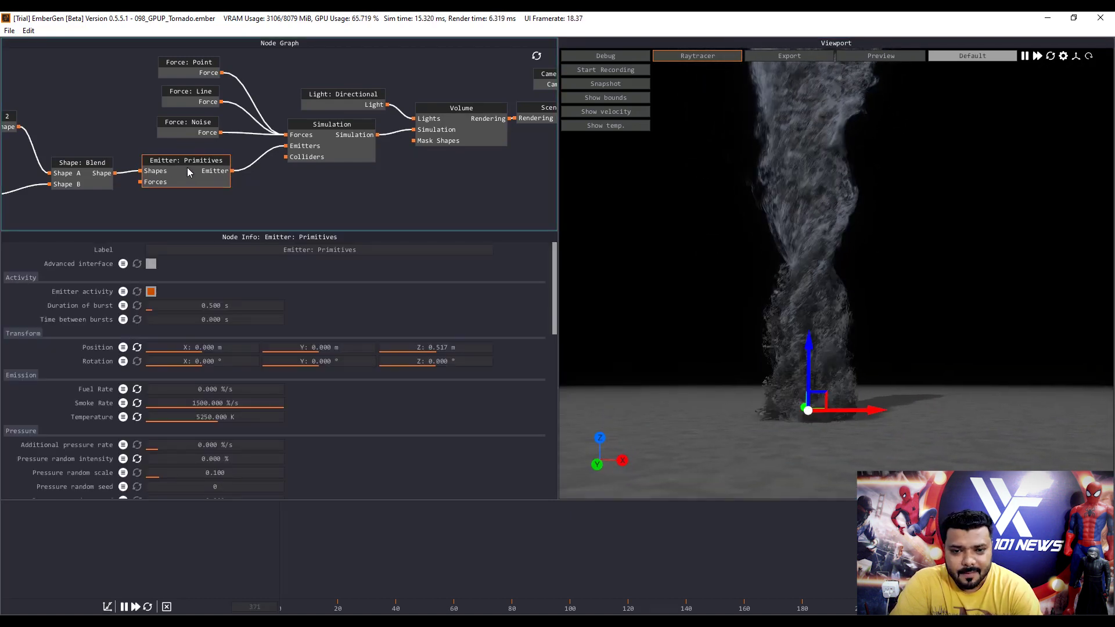
{"action": "left_click_drag", "start_coordinate": [159, 386], "coordinate": [526, 390]}
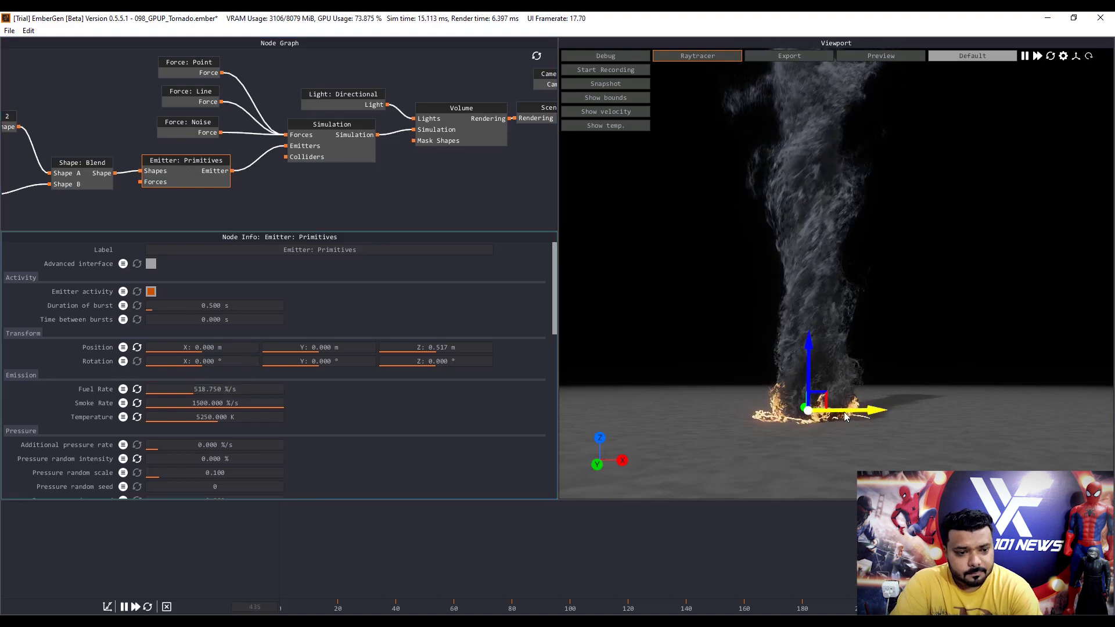
{"action": "left_click_drag", "start_coordinate": [193, 392], "coordinate": [268, 391]}
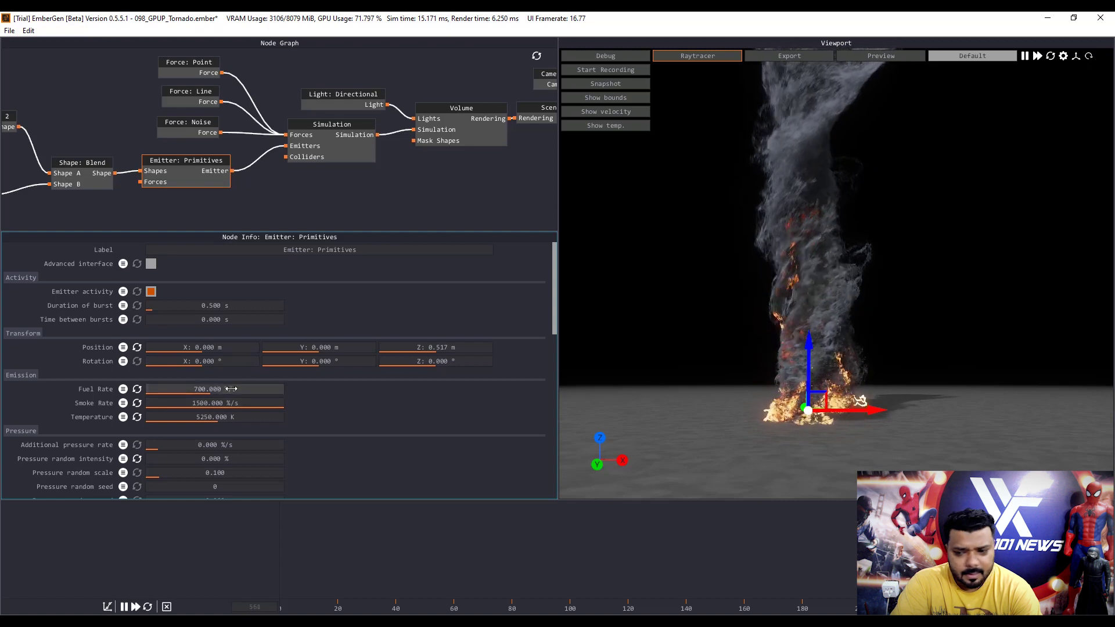
{"action": "left_click_drag", "start_coordinate": [231, 389], "coordinate": [257, 389]}
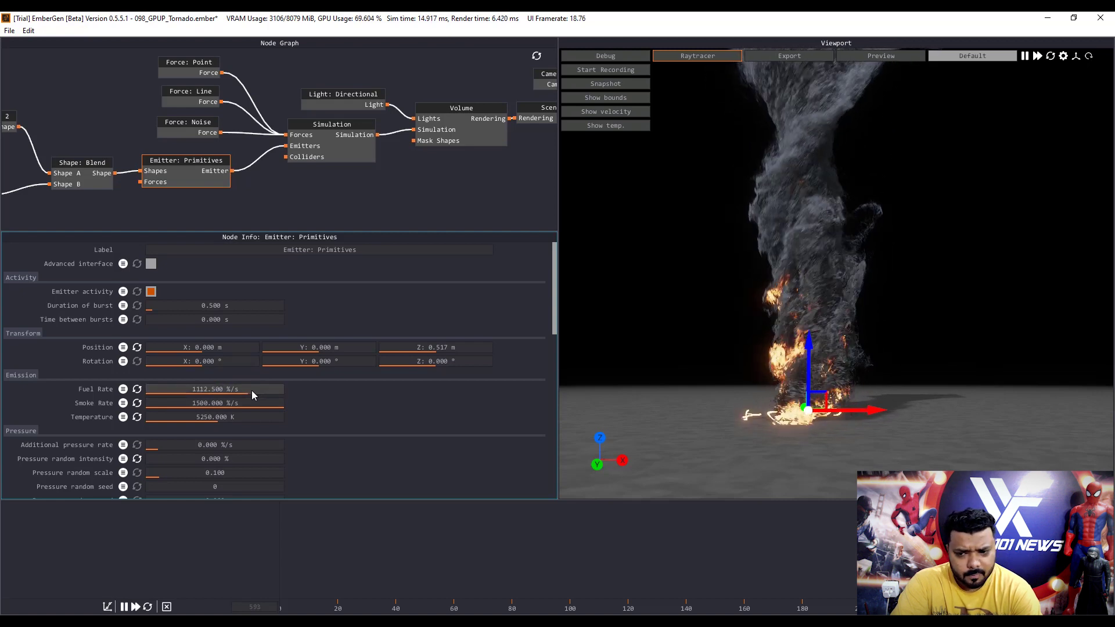
{"action": "mouse_move", "coordinate": [879, 374]}
{"action": "right_mouse_down"}
{"action": "mouse_move", "coordinate": [873, 352]}
{"action": "mouse_move", "coordinate": [875, 365]}
{"action": "right_mouse_up"}
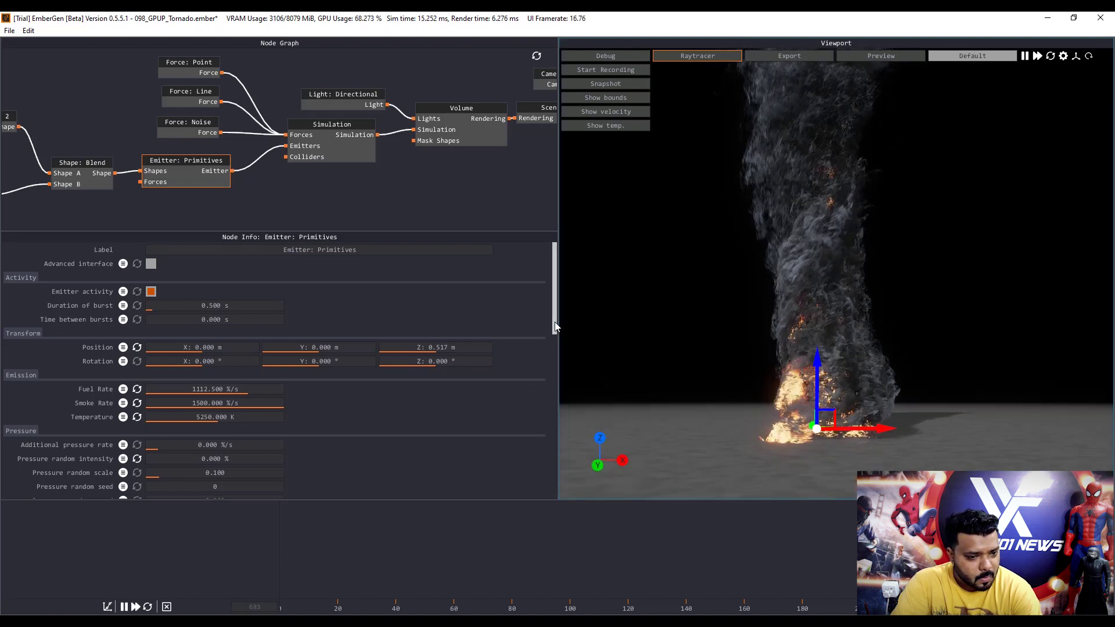
Step: Try a larger particle burst size on the emitter and reset it to its default
{"action": "left_click_drag", "start_coordinate": [555, 327], "coordinate": [561, 398]}
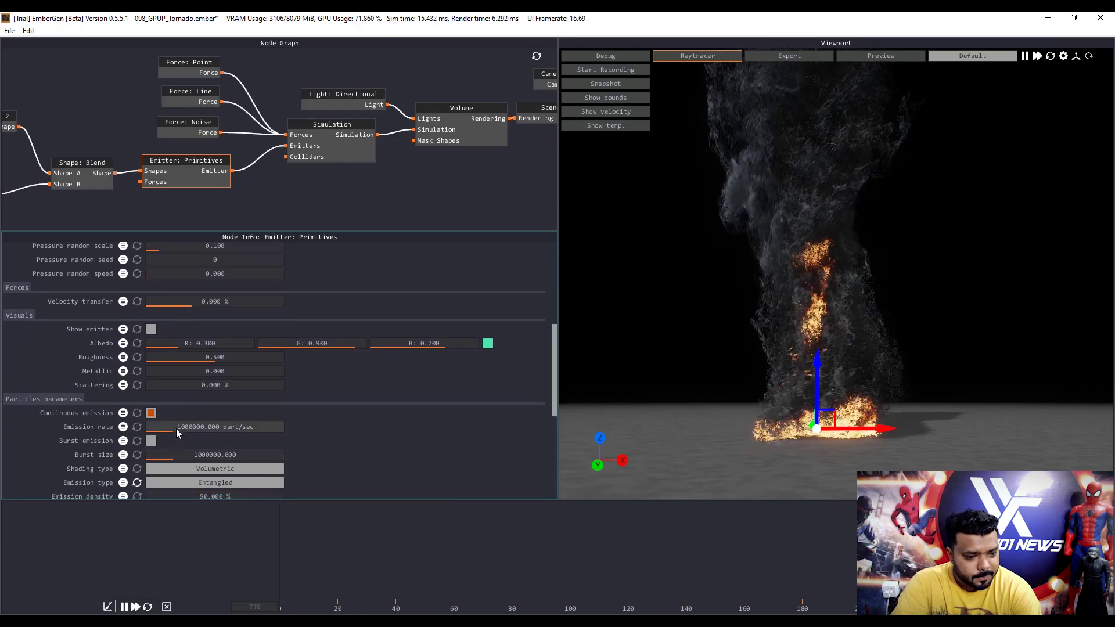
{"action": "left_click_drag", "start_coordinate": [169, 455], "coordinate": [205, 457]}
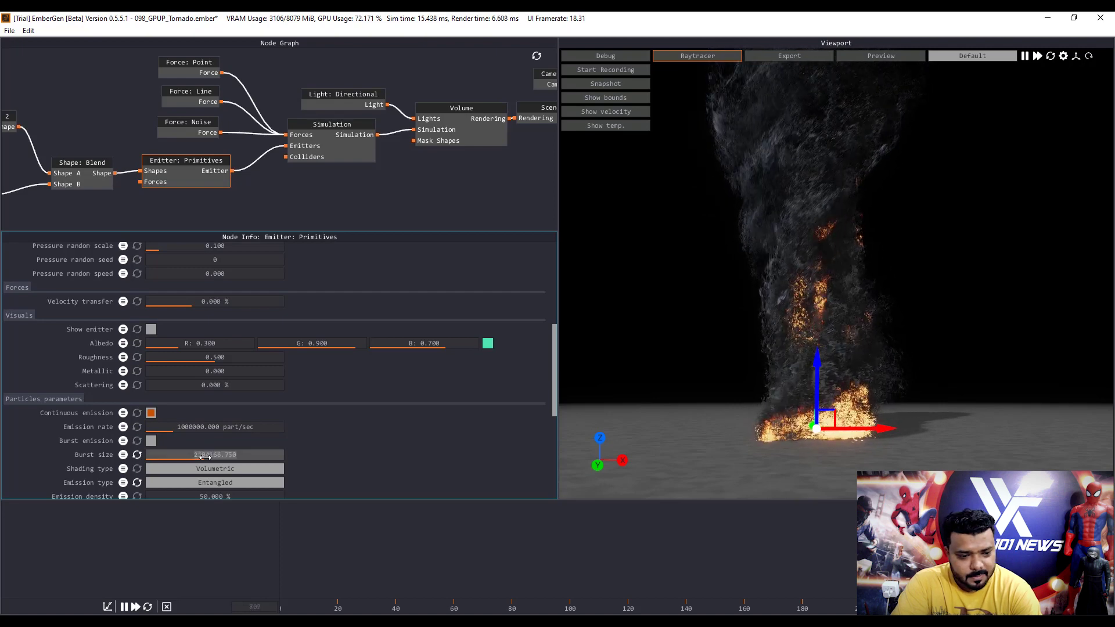
{"action": "left_click", "coordinate": [137, 455]}
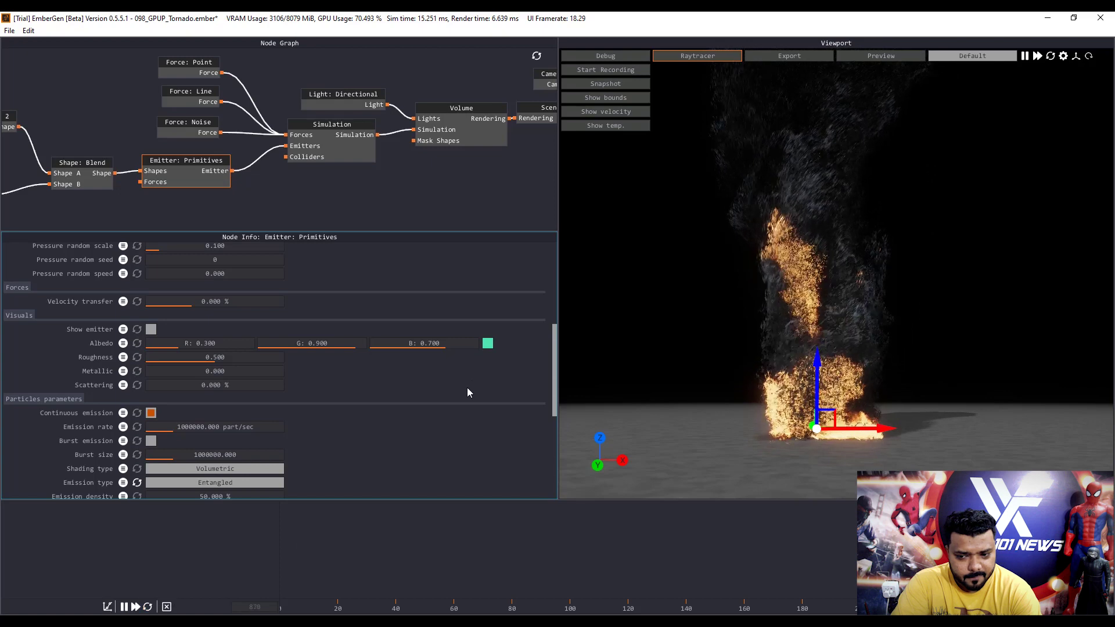
Step: Set the emitter's smoke rate to 1225.000 %/s and its fuel rate to 212.500 %/s
{"action": "mouse_move", "coordinate": [738, 422]}
{"action": "left_mouse_down"}
{"action": "mouse_move", "coordinate": [721, 406]}
{"action": "mouse_move", "coordinate": [737, 425]}
{"action": "left_mouse_up"}
{"action": "scroll", "coordinate": [242, 334], "scroll_direction": "up", "scroll_amount": 1}
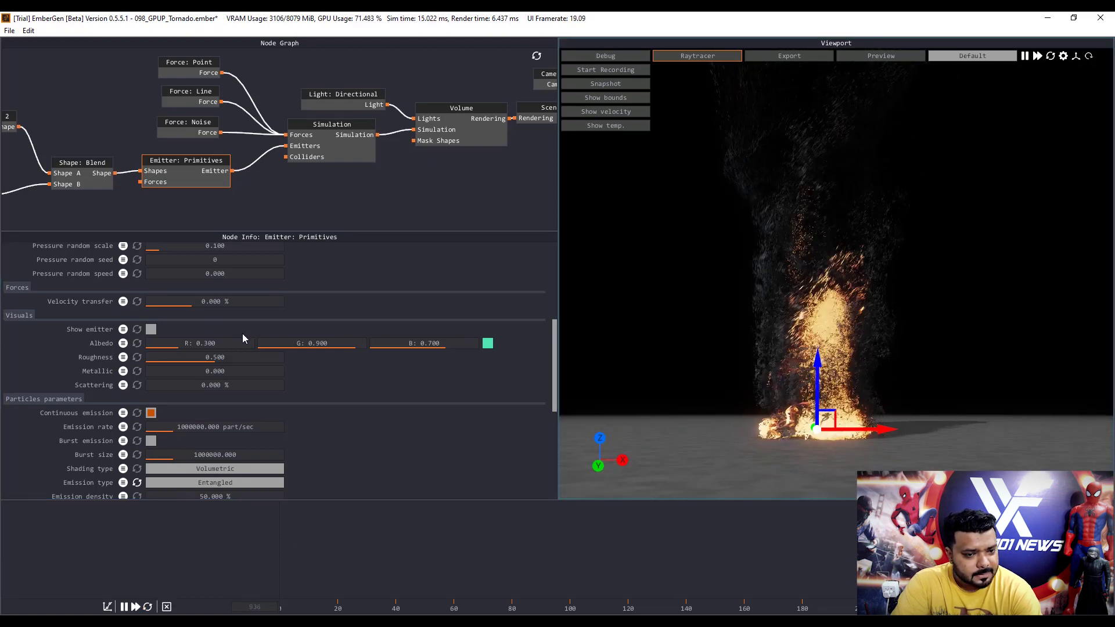
{"action": "scroll", "coordinate": [242, 333], "scroll_direction": "up", "scroll_amount": 4}
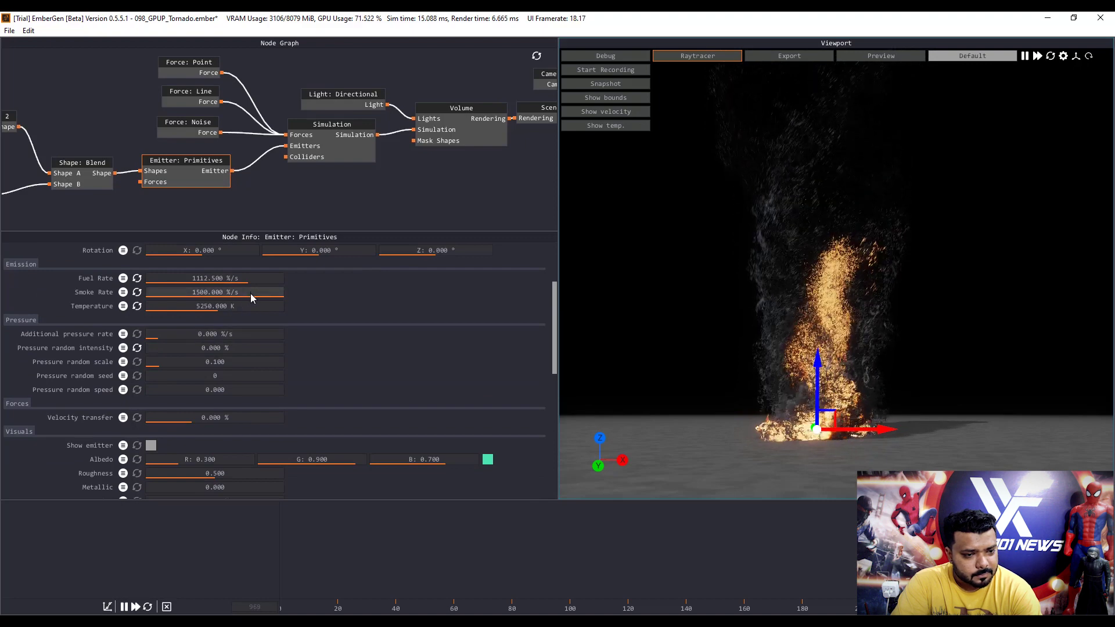
{"action": "left_click_drag", "start_coordinate": [251, 298], "coordinate": [162, 281]}
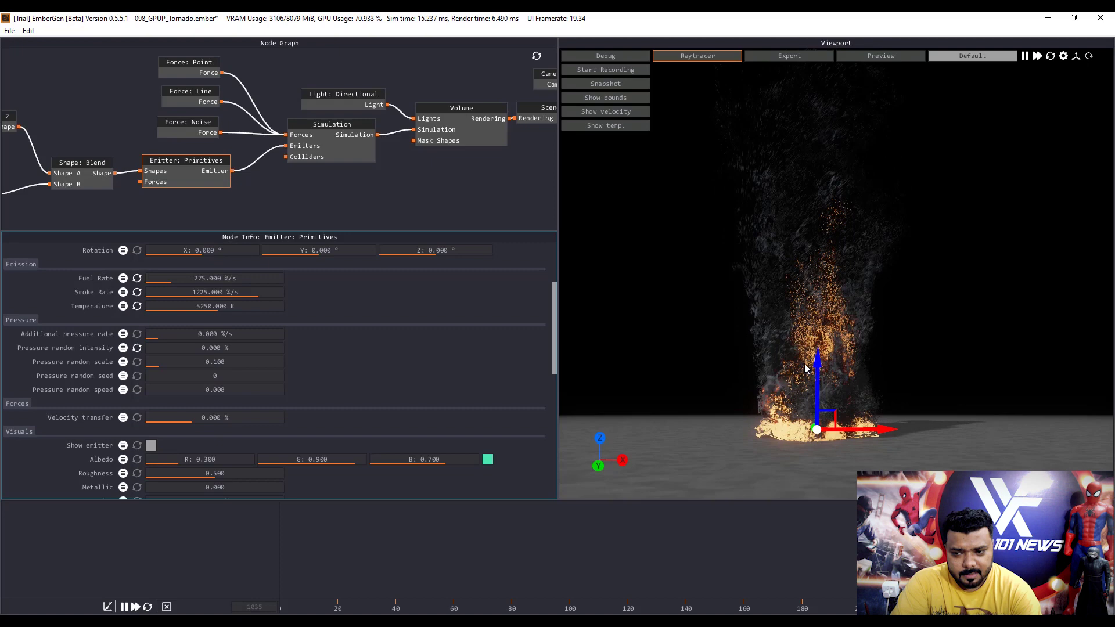
{"action": "left_click_drag", "start_coordinate": [168, 281], "coordinate": [163, 281]}
{"action": "double_click", "coordinate": [162, 281]}
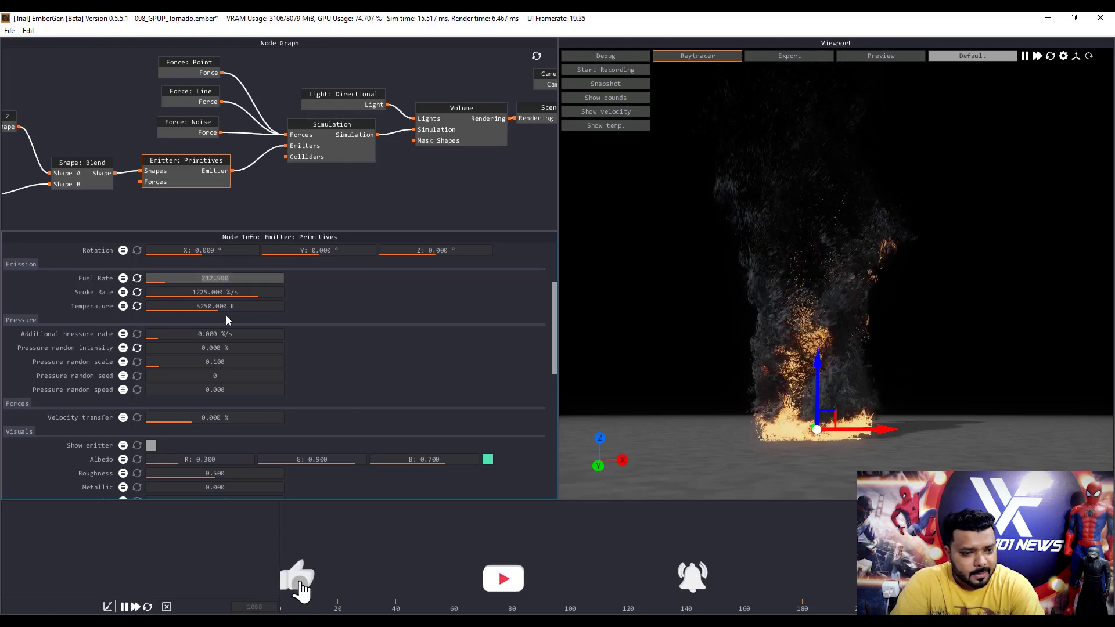
{"action": "left_click", "coordinate": [227, 320]}
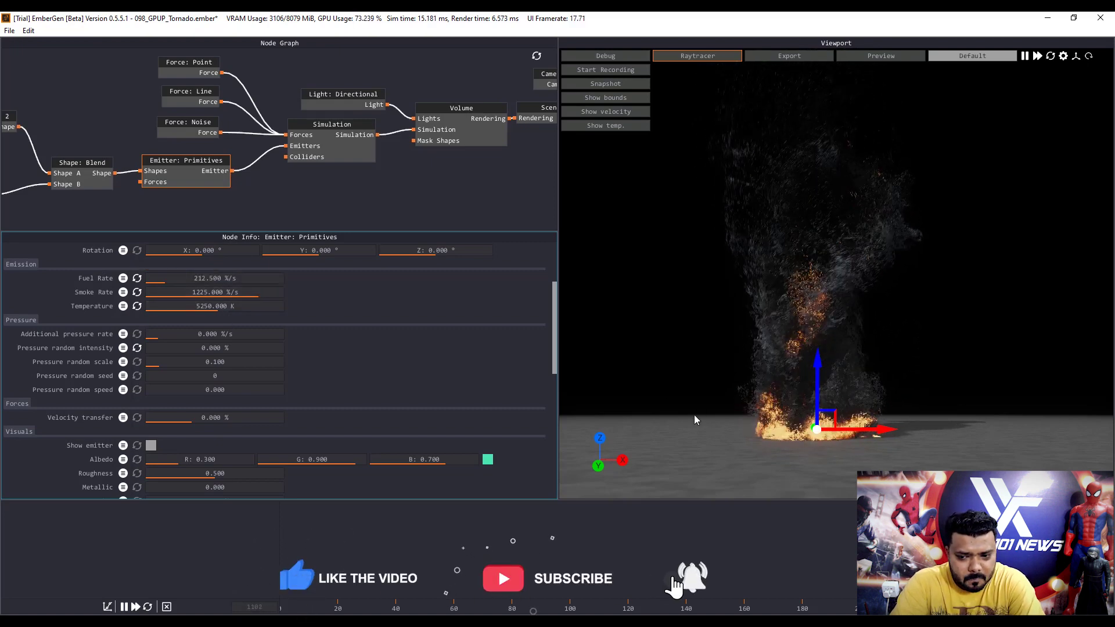
Step: Replay the burning tornado simulation, examine it from another angle, and pause and reset it to the start
{"action": "left_click_drag", "start_coordinate": [696, 419], "coordinate": [794, 451]}
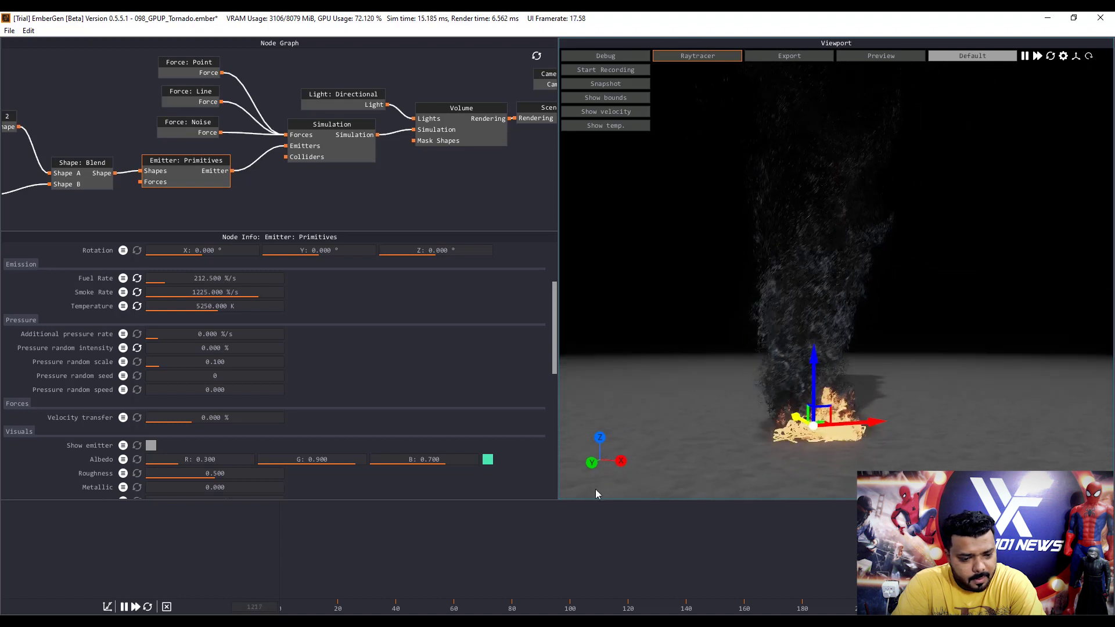
{"action": "left_click", "coordinate": [149, 607]}
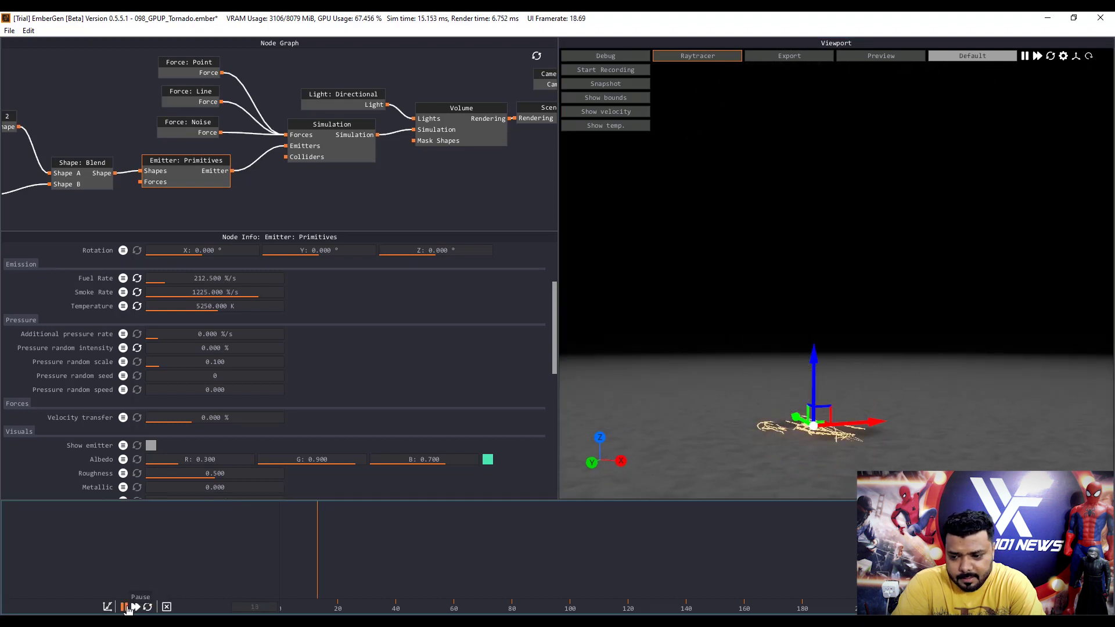
{"action": "left_click_drag", "start_coordinate": [754, 451], "coordinate": [757, 449]}
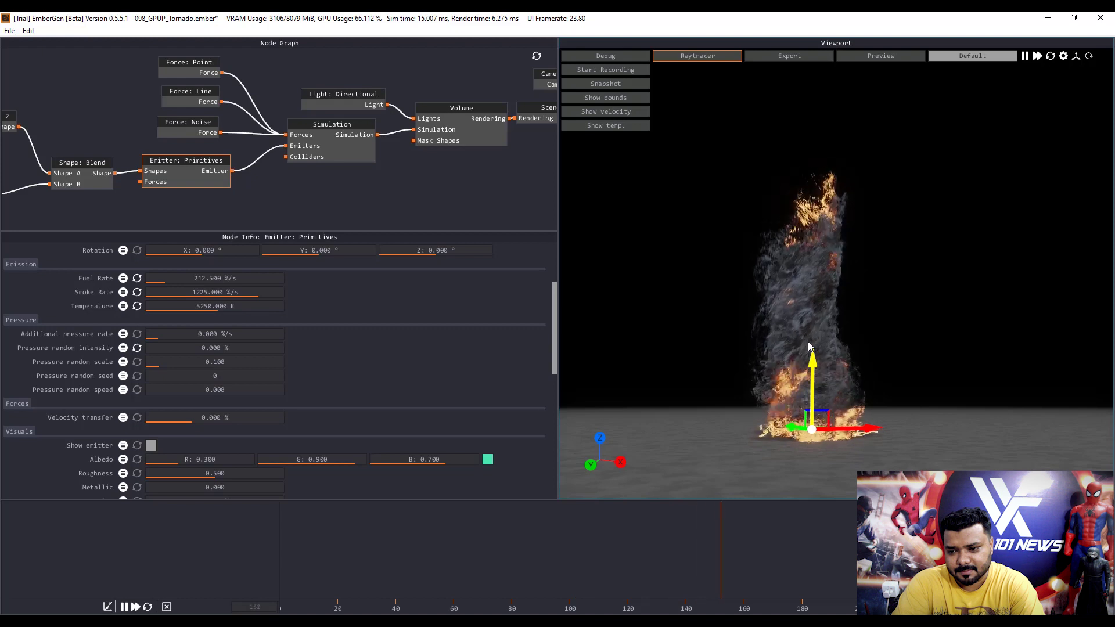
{"action": "left_click", "coordinate": [124, 607]}
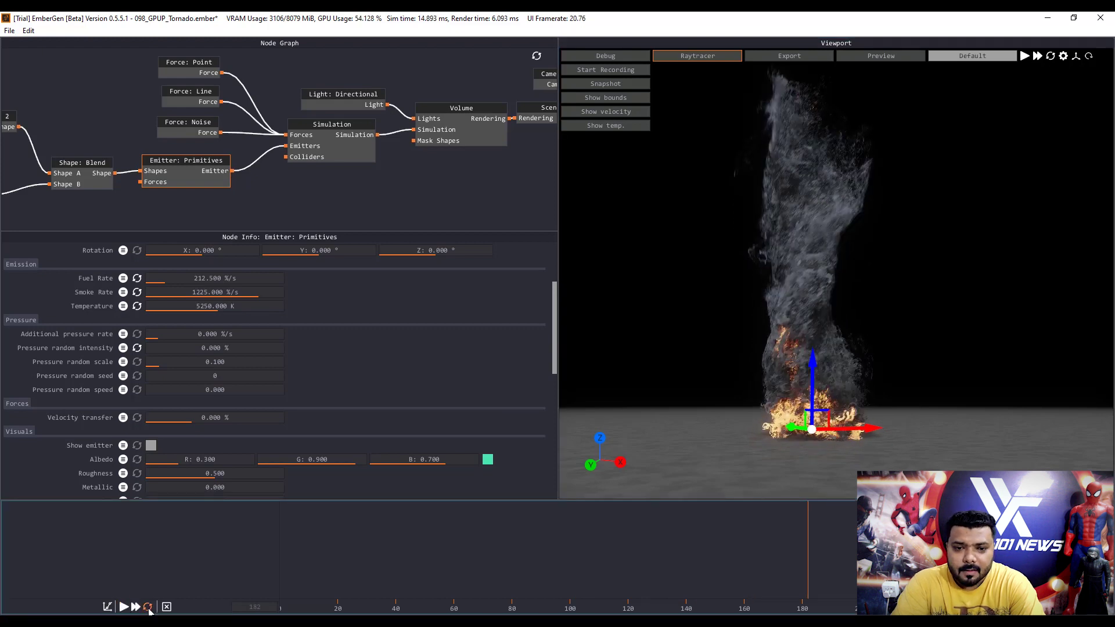
{"action": "left_click", "coordinate": [149, 606]}
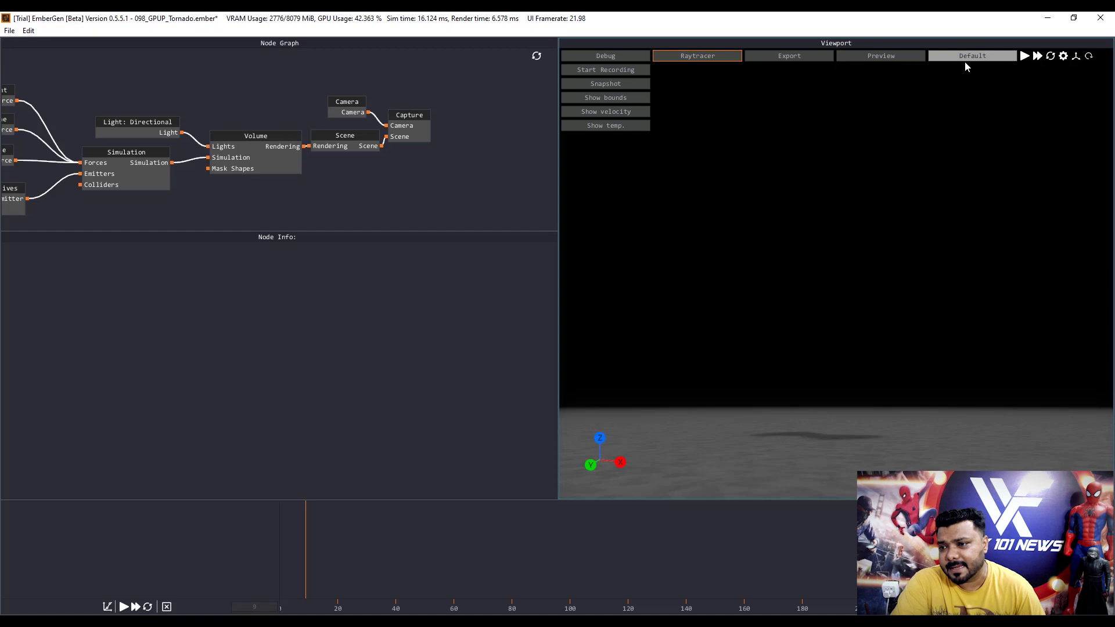
Step: Switch the viewport to the scene's Camera view and reframe that camera so the whole tornado stands on the ground in shot
{"action": "left_click", "coordinate": [964, 56]}
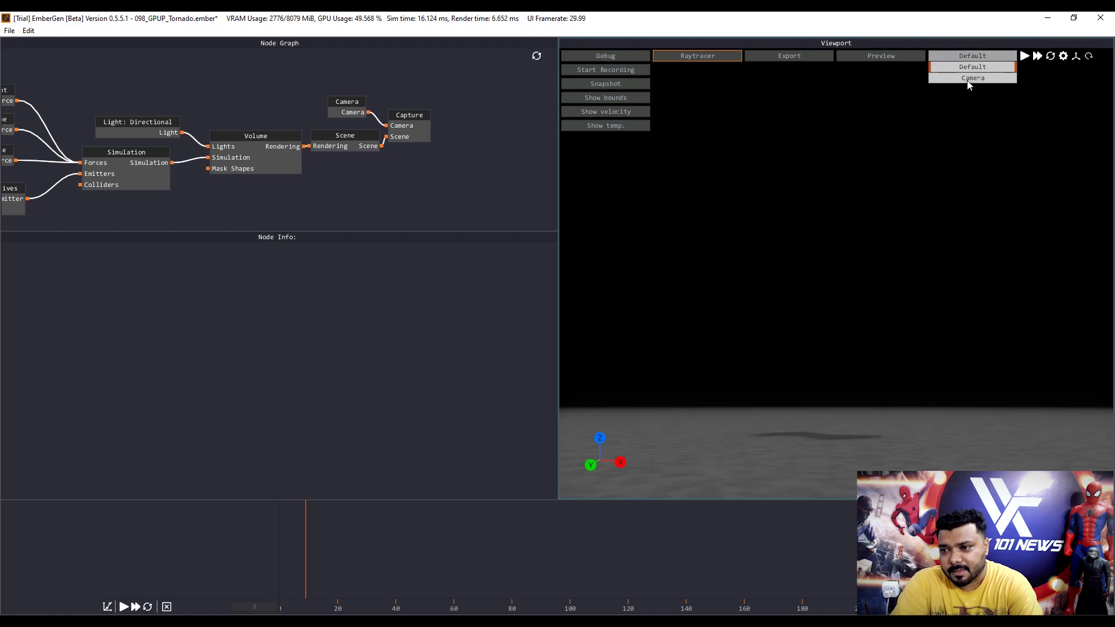
{"action": "left_click", "coordinate": [968, 79]}
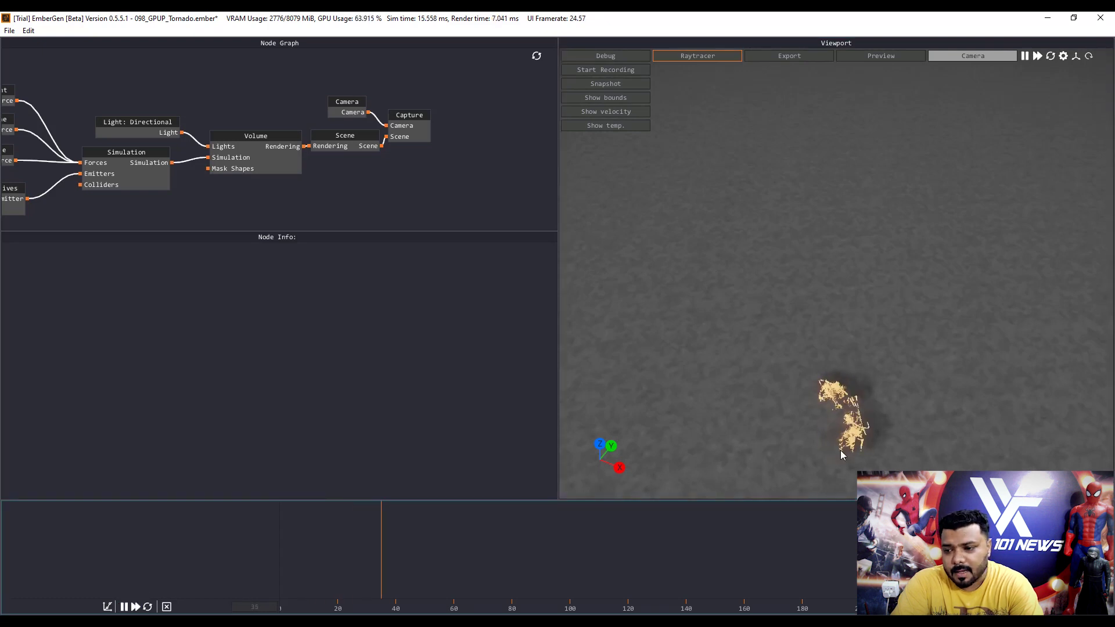
{"action": "left_click_drag", "start_coordinate": [909, 409], "coordinate": [923, 376]}
{"action": "middle_click_drag", "start_coordinate": [923, 376], "coordinate": [900, 312]}
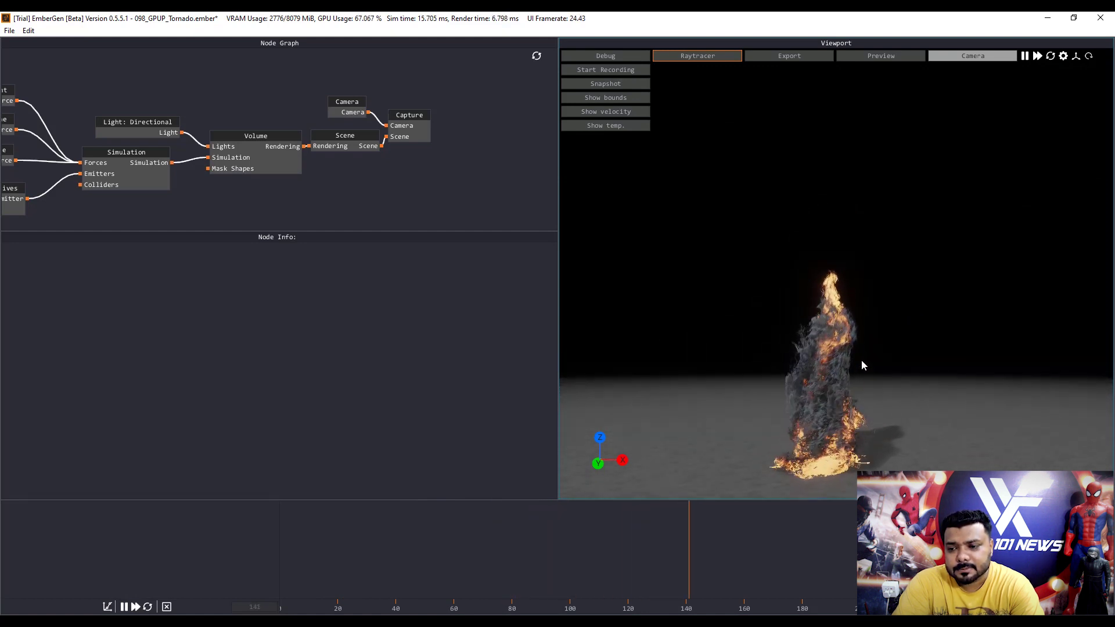
{"action": "mouse_move", "coordinate": [850, 395]}
{"action": "left_mouse_down"}
{"action": "mouse_move", "coordinate": [848, 379]}
{"action": "mouse_move", "coordinate": [845, 395]}
{"action": "left_mouse_up"}
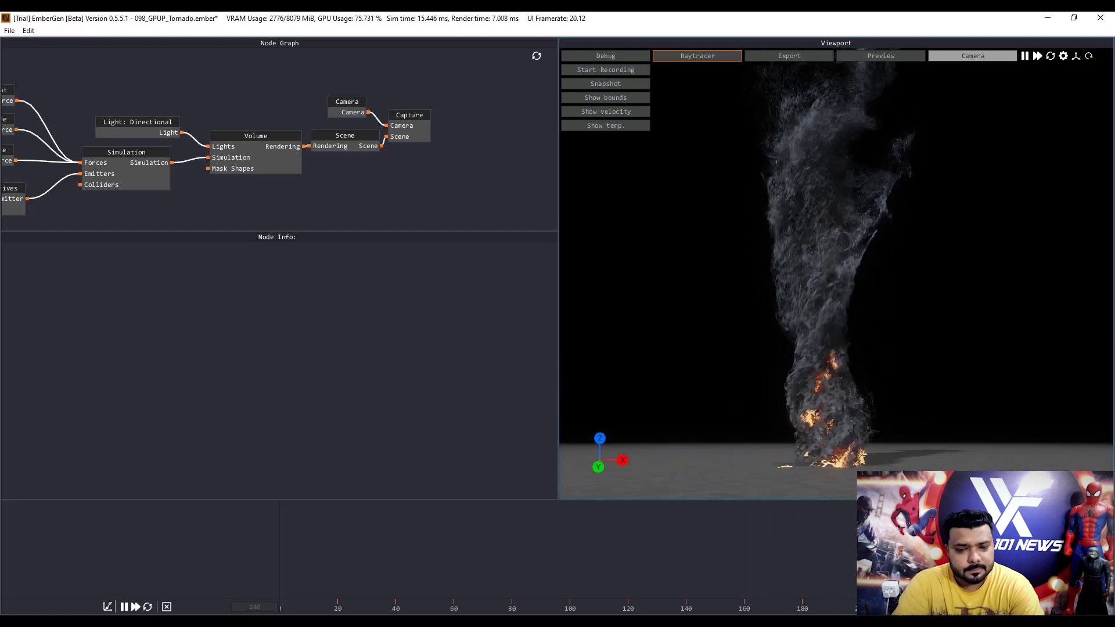
Step: Show the render preview and add a Render Combined capture type to the Capture node
{"action": "left_click", "coordinate": [884, 57]}
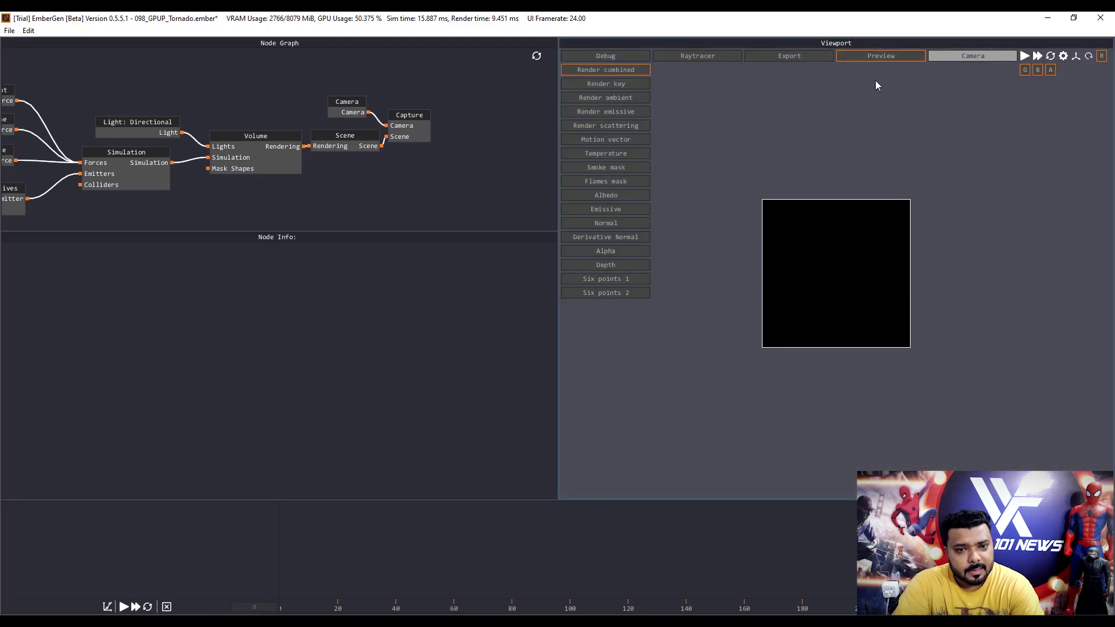
{"action": "left_click", "coordinate": [426, 118]}
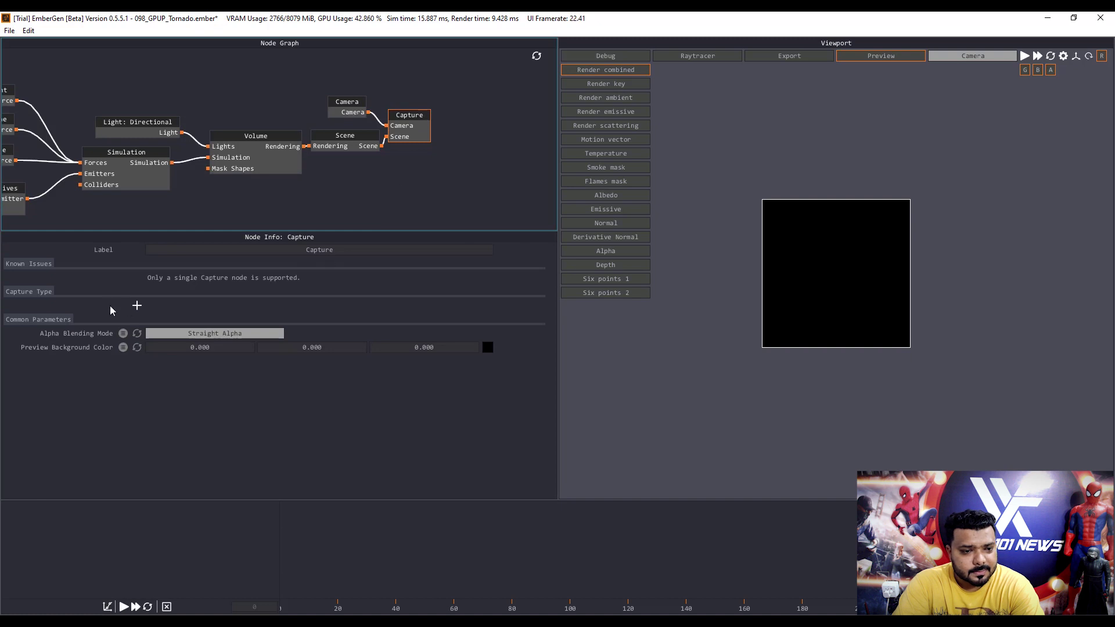
{"action": "left_click", "coordinate": [138, 306]}
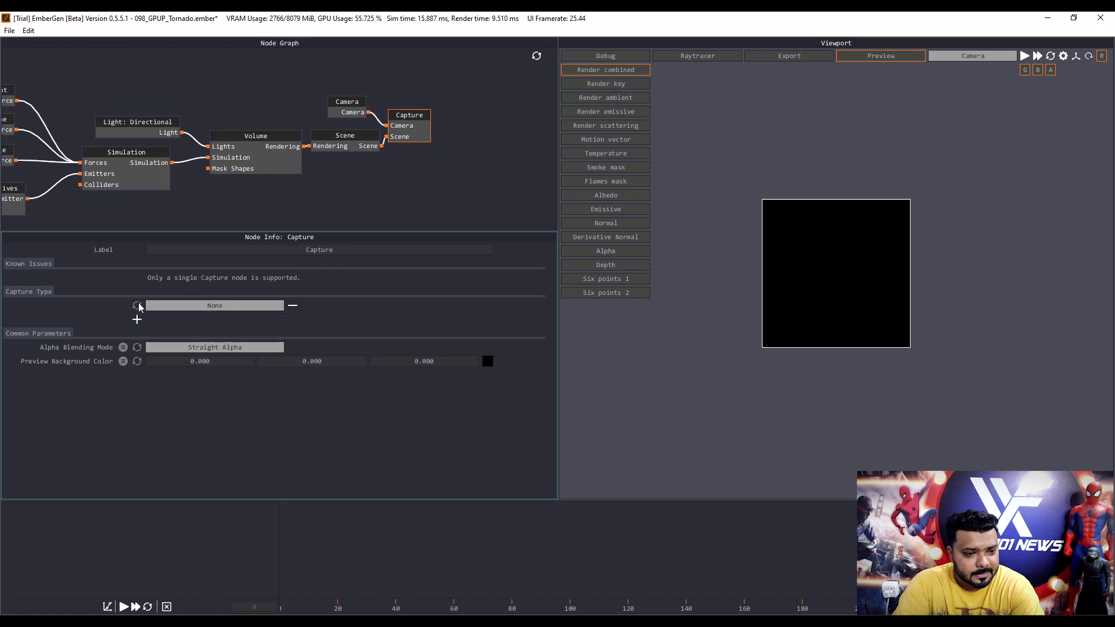
{"action": "left_click", "coordinate": [242, 308]}
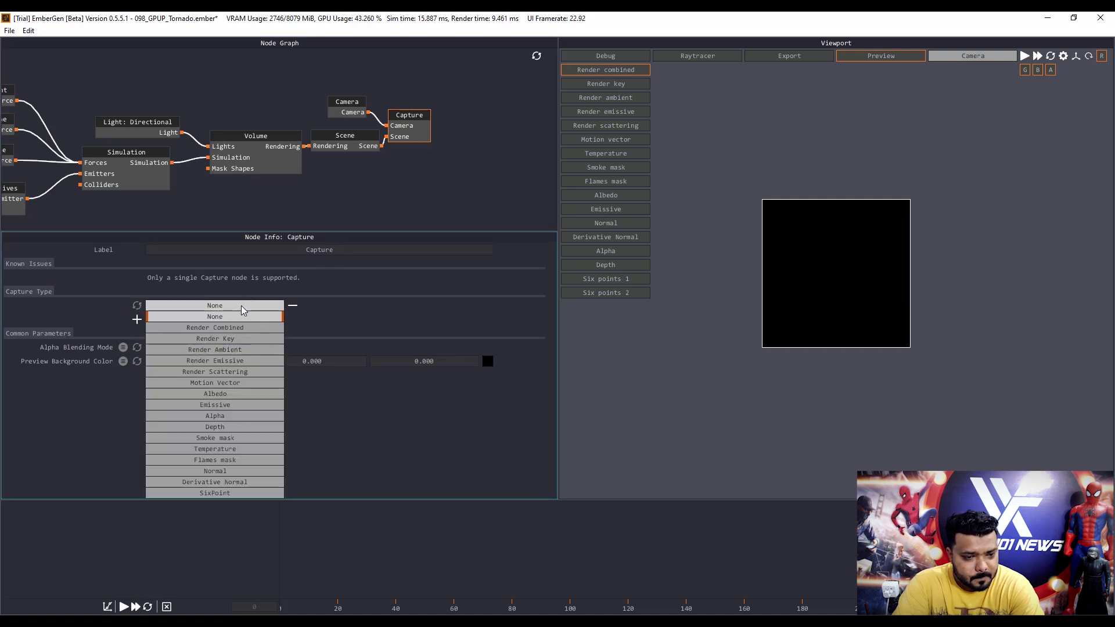
{"action": "left_click", "coordinate": [236, 336]}
Step: Add an Export Image node and connect the Capture node's Render Combined R, G, B and A outputs to its matching inputs
{"action": "middle_click_drag", "start_coordinate": [472, 193], "coordinate": [282, 191]}
{"action": "right_click", "coordinate": [427, 145]}
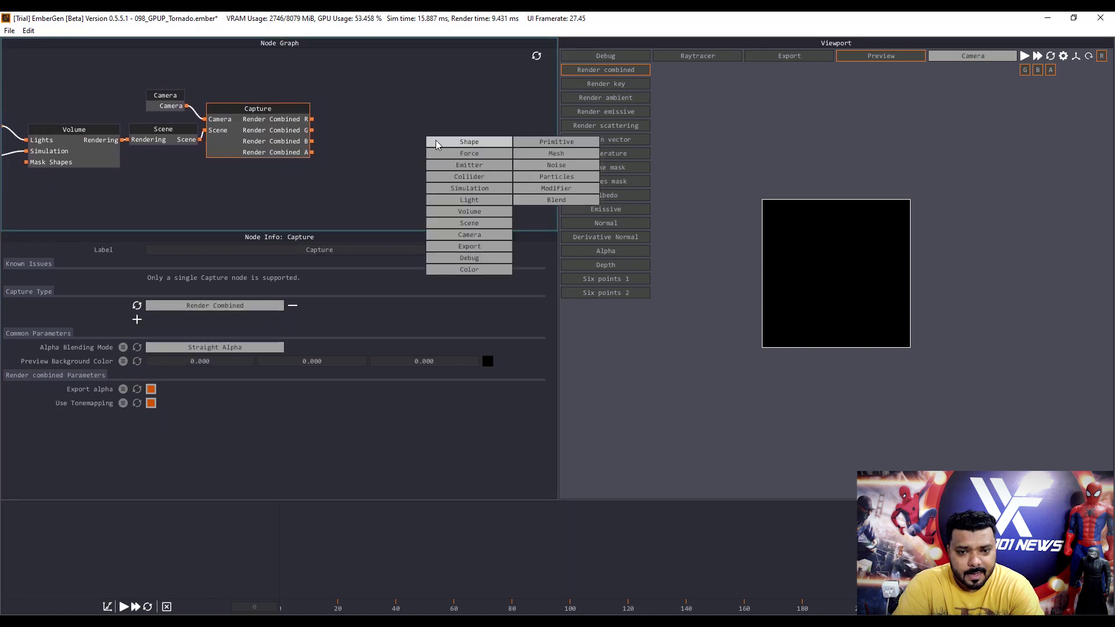
{"action": "mouse_move", "coordinate": [489, 248]}
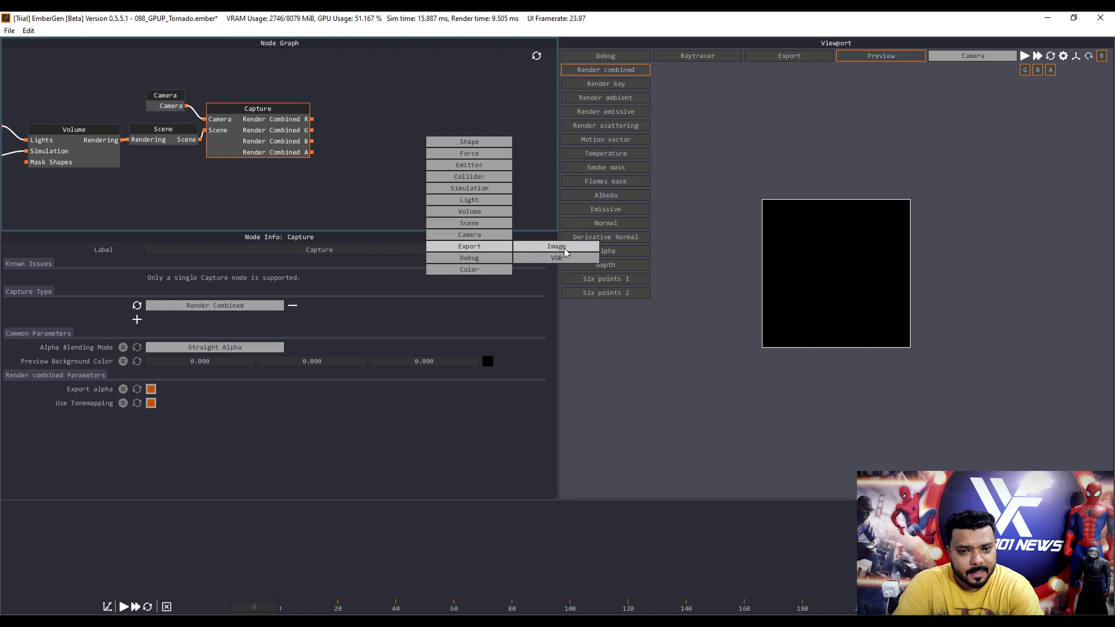
{"action": "left_click", "coordinate": [548, 252]}
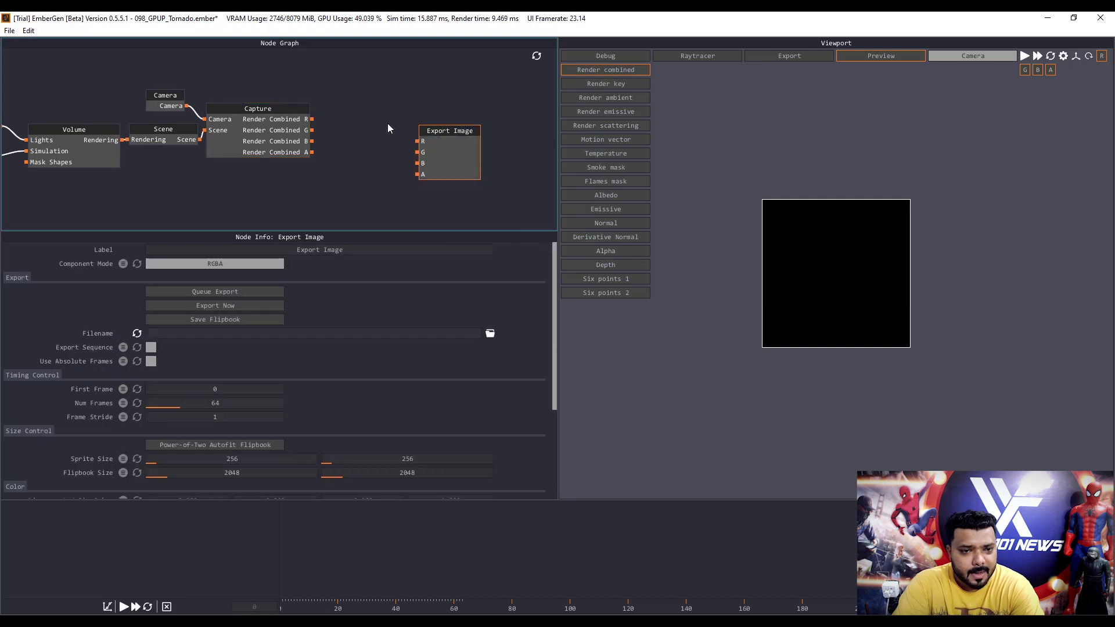
{"action": "left_click_drag", "start_coordinate": [438, 139], "coordinate": [317, 123]}
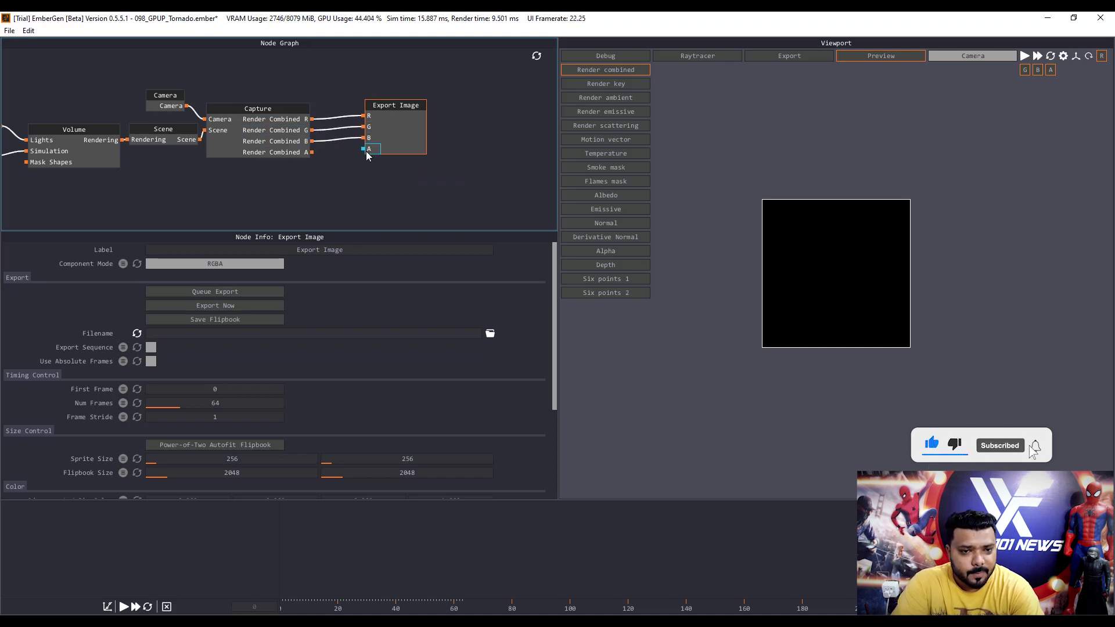
{"action": "left_click_drag", "start_coordinate": [316, 159], "coordinate": [313, 153]}
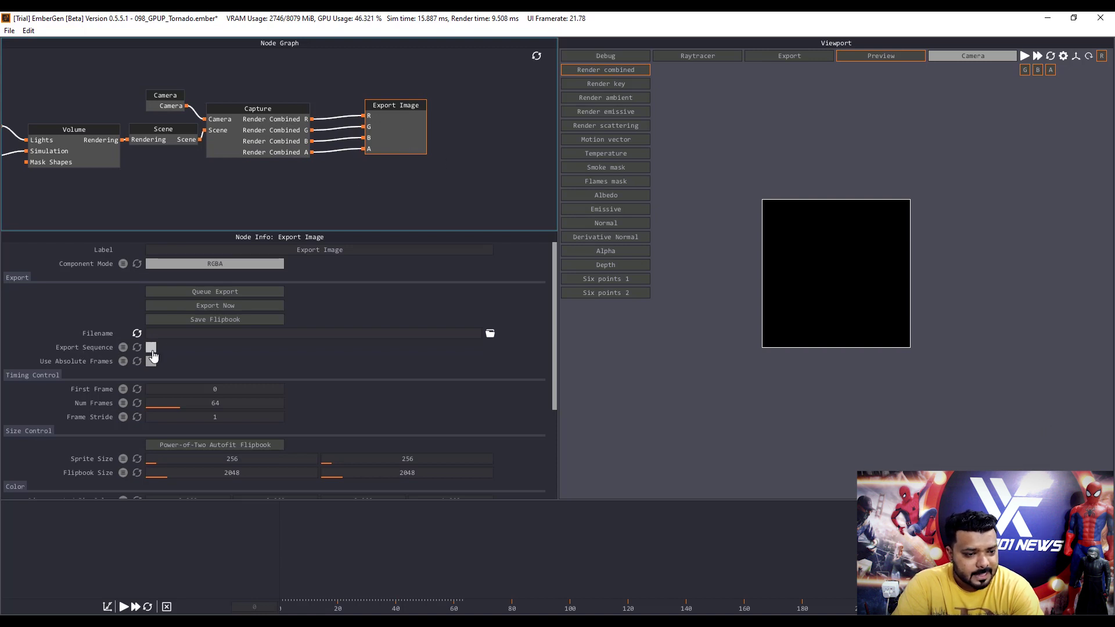
Step: Set the node to export a sequence with absolute frames, 280 frames long, saved as 1.####.png in the desktop's tornado folder
{"action": "left_click", "coordinate": [151, 347]}
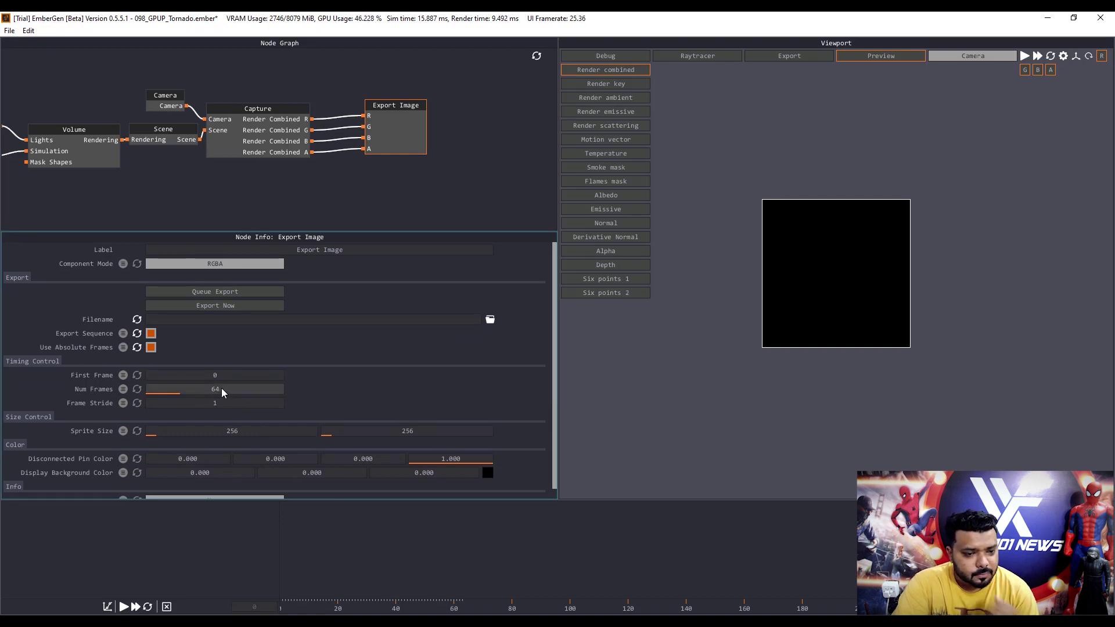
{"action": "left_click_drag", "start_coordinate": [224, 393], "coordinate": [371, 400]}
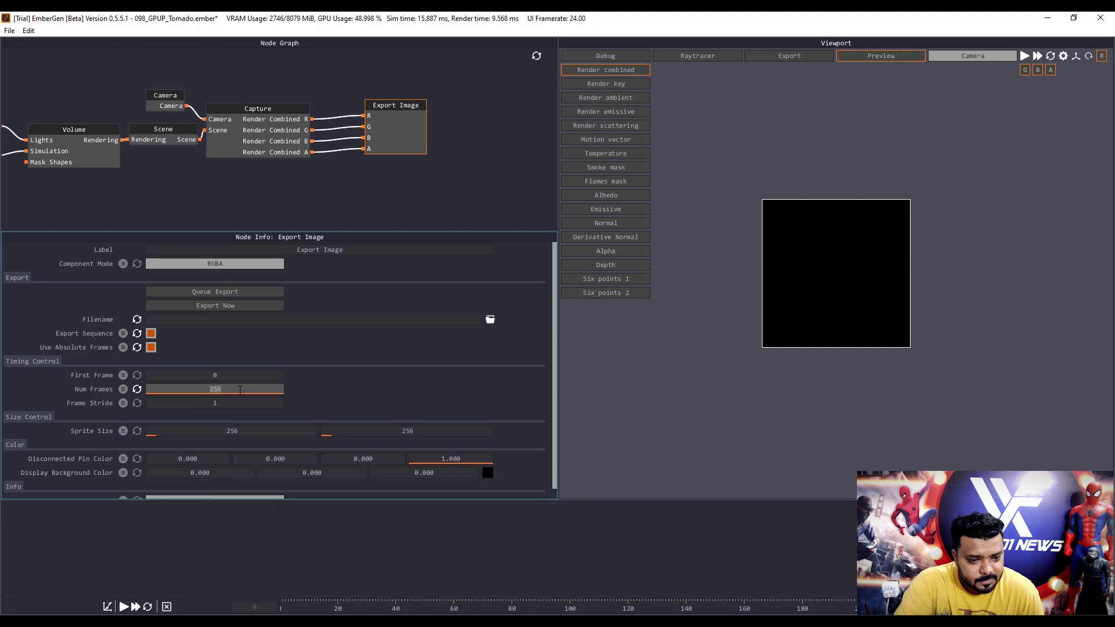
{"action": "left_click", "coordinate": [244, 403]}
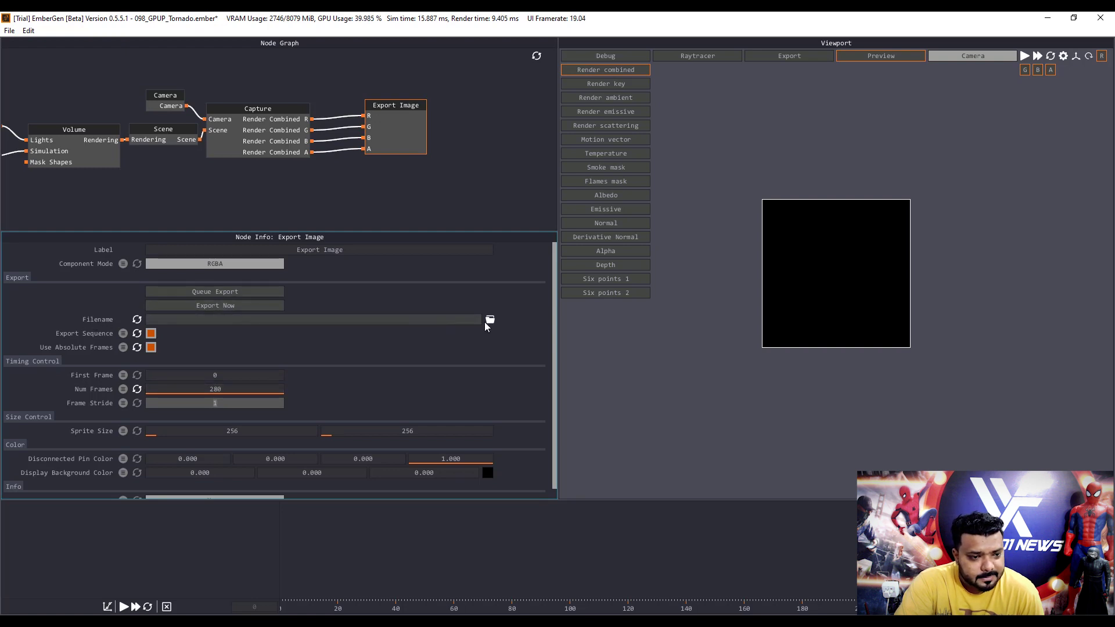
{"action": "left_click", "coordinate": [490, 319]}
{"action": "left_click", "coordinate": [458, 306]}
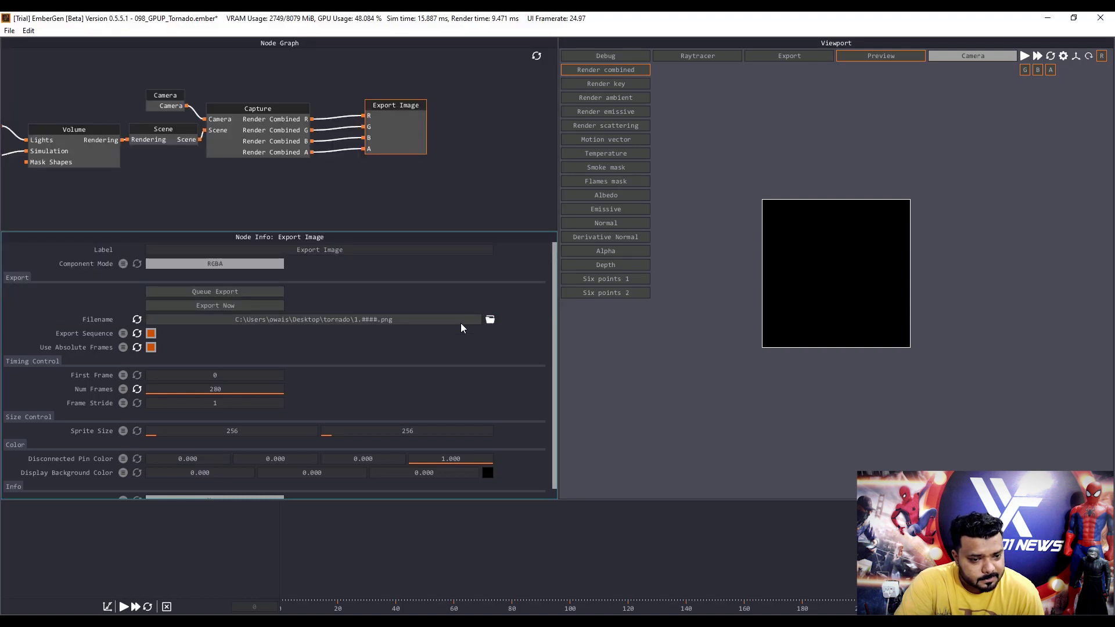
Step: Set the sprite size to 1280 by 1080 and export the tornado image sequence
{"action": "scroll", "coordinate": [461, 325], "scroll_direction": "down", "scroll_amount": 1}
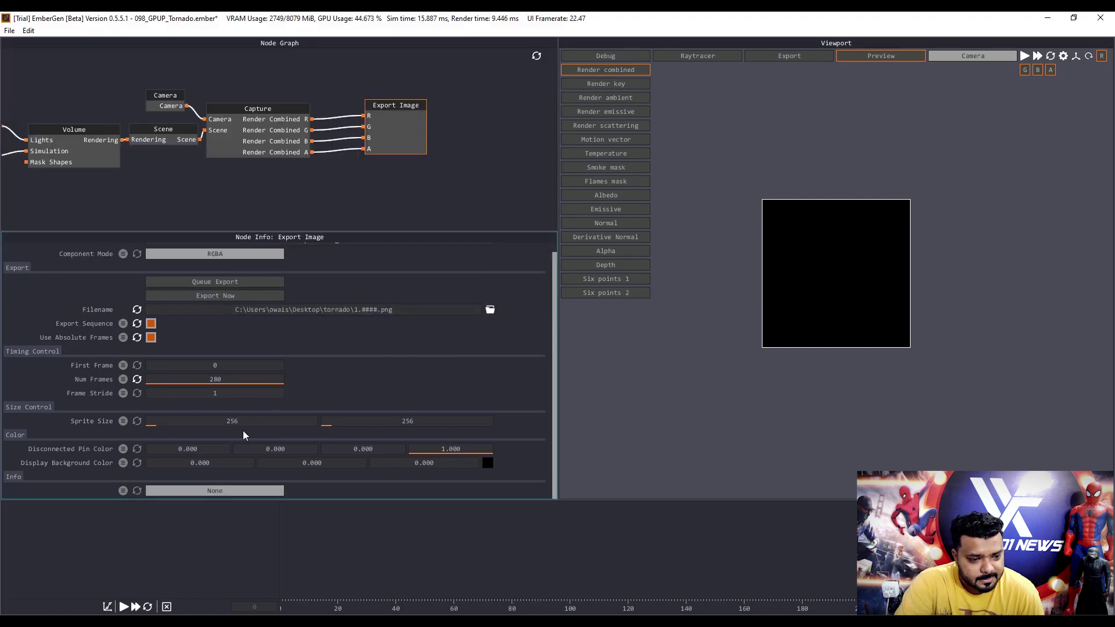
{"action": "left_click", "coordinate": [215, 281]}
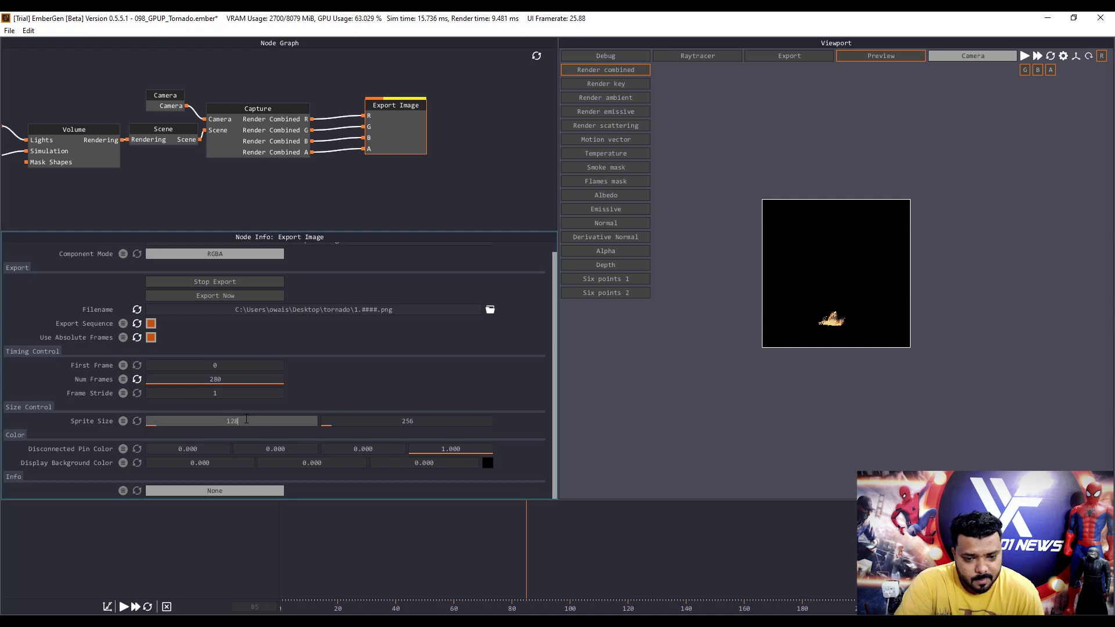
{"action": "type", "text": "0"}
{"action": "key", "text": "Tab"}
{"action": "type", "text": "108"}
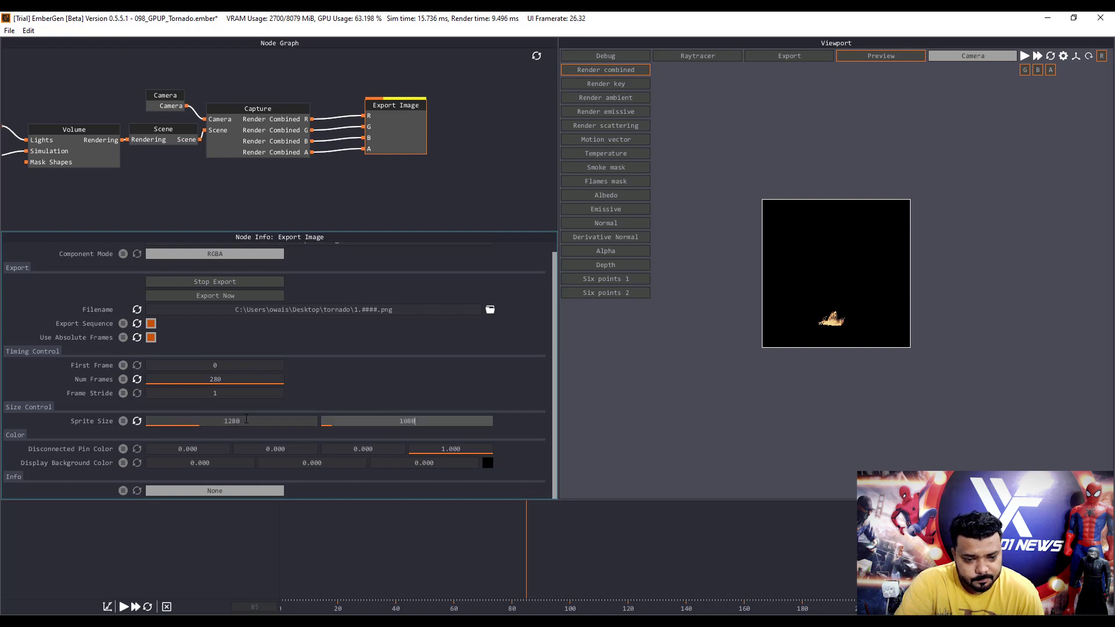
{"action": "left_click", "coordinate": [331, 379]}
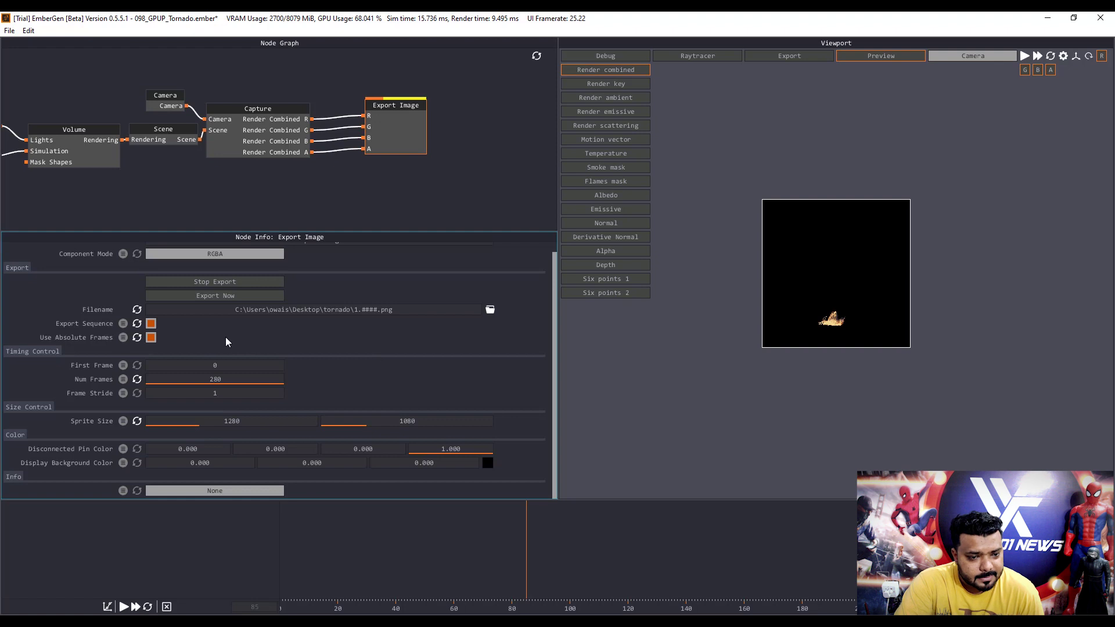
{"action": "left_click", "coordinate": [201, 295]}
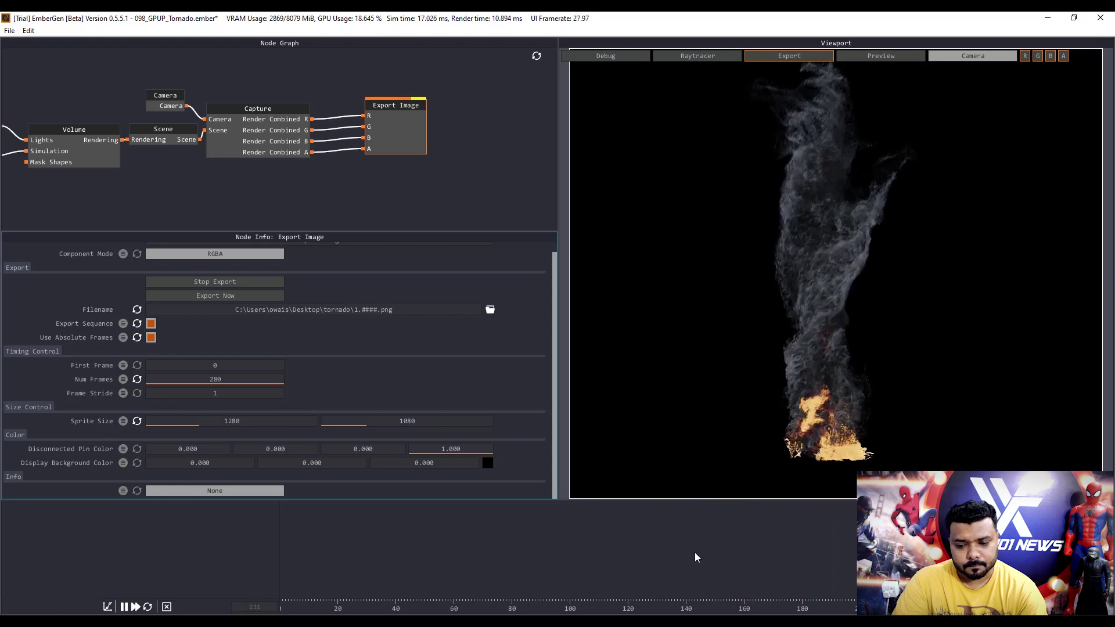
{"action": "left_click", "coordinate": [126, 608]}
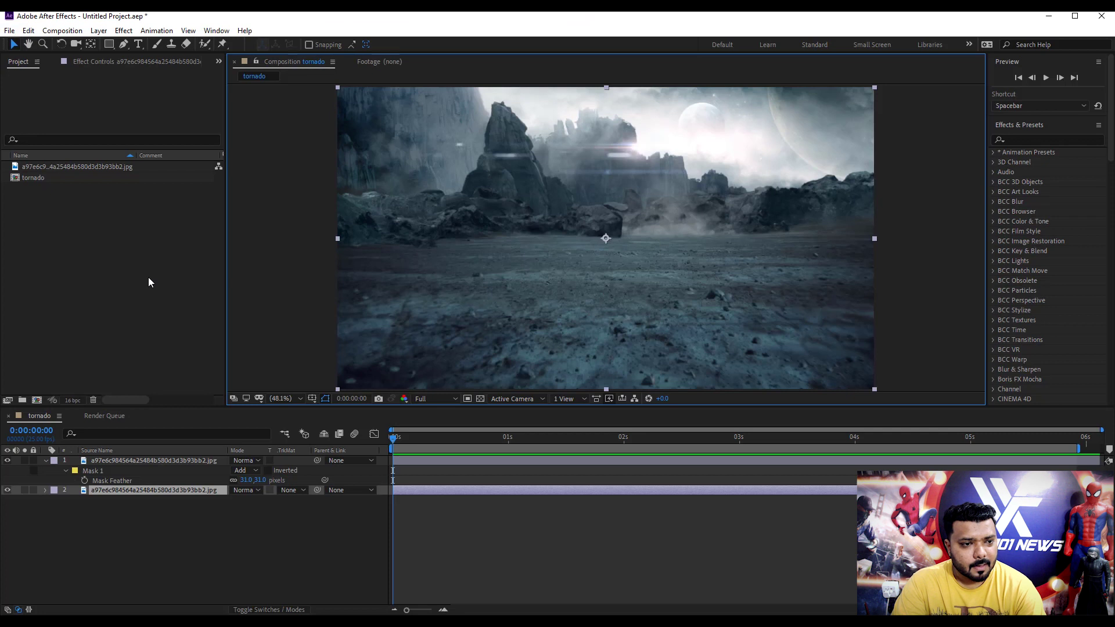
Step: In After Effects, import the PNG sequence from the tornado folder, add it as the tornado composition's uppermost layer and preview it
{"action": "double_click", "coordinate": [149, 282]}
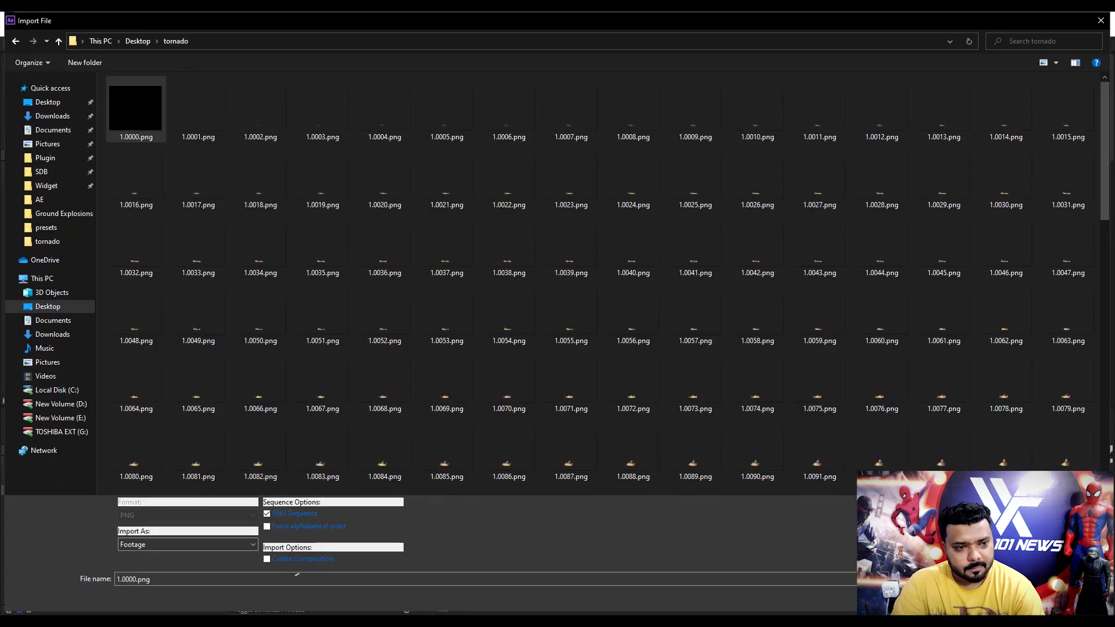
{"action": "key", "text": "Return"}
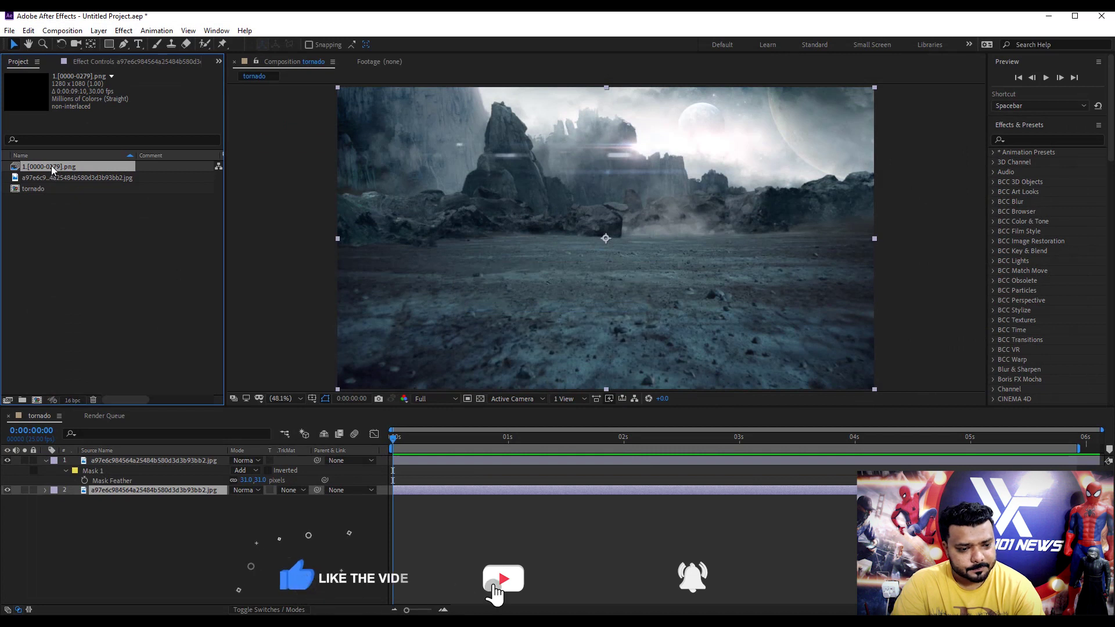
{"action": "left_click_drag", "start_coordinate": [157, 451], "coordinate": [164, 455]}
{"action": "key", "text": "space"}
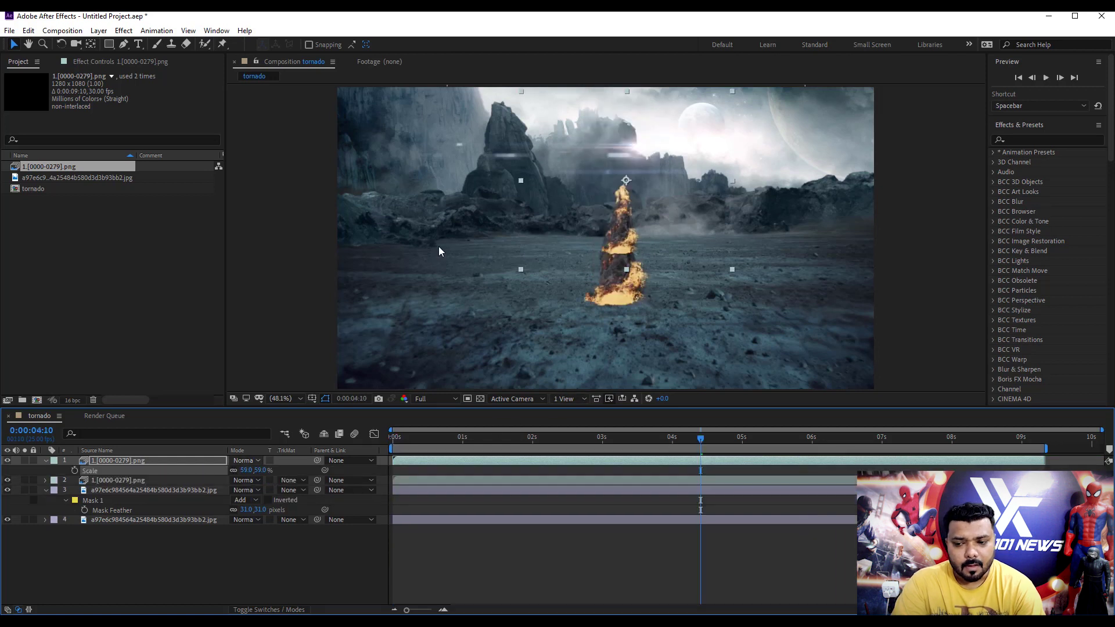
Step: Duplicate the tornado layer, scale the copy to 59%, place it near the rocks west of the original and shift it earlier in time
{"action": "left_click_drag", "start_coordinate": [626, 240], "coordinate": [437, 246]}
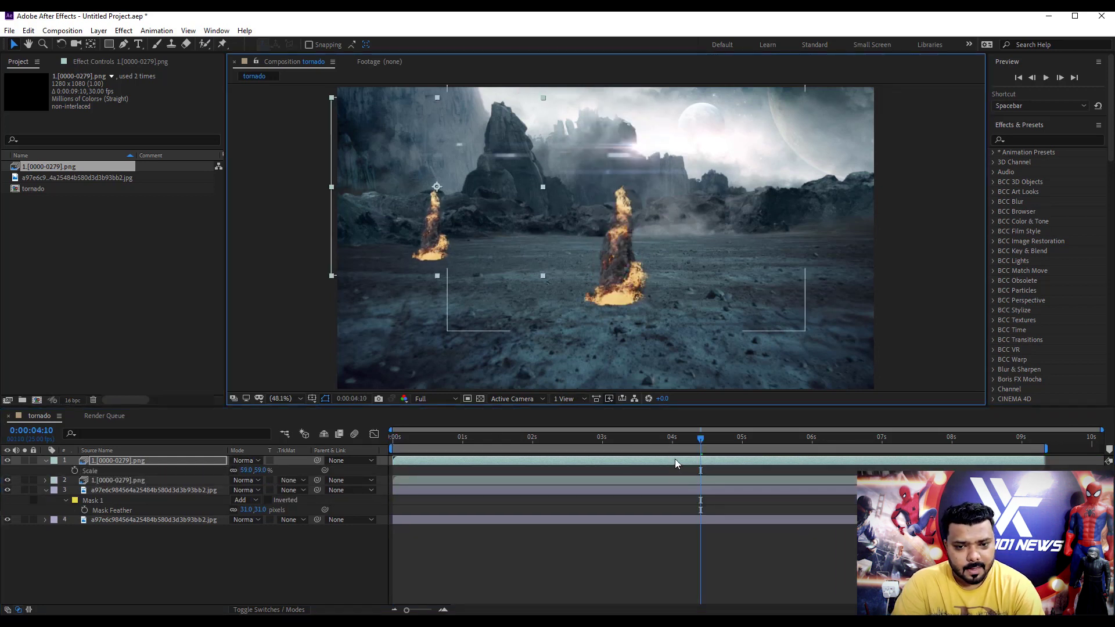
{"action": "left_click_drag", "start_coordinate": [620, 460], "coordinate": [616, 460]}
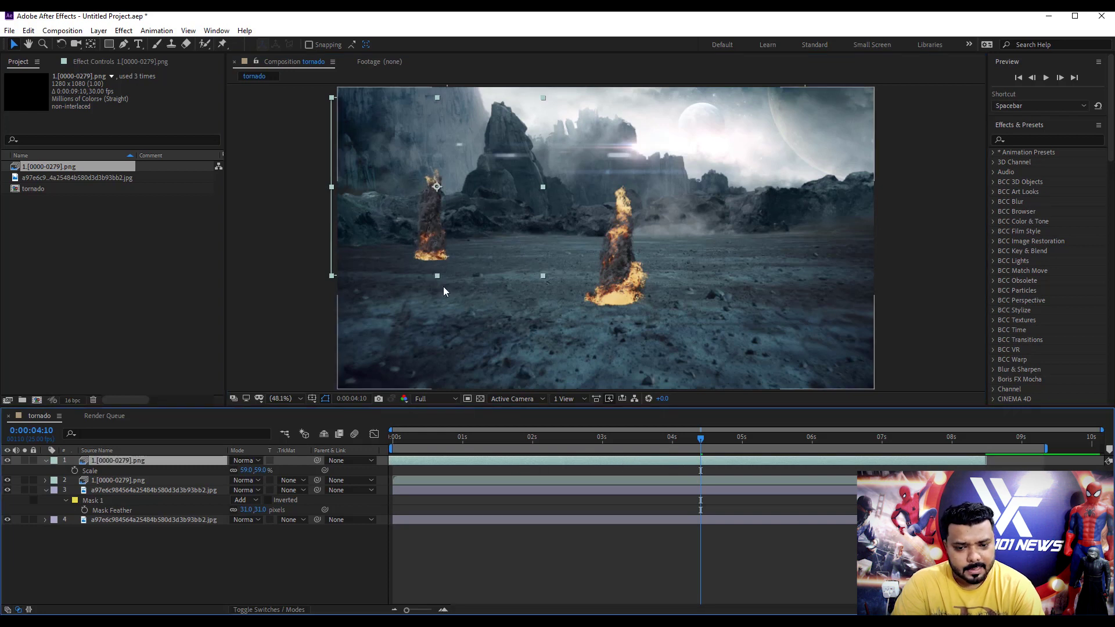
Step: Duplicate the smaller tornado, scale it to 30%, place it in the far eastern background starting about 1.2 seconds in, and preview the composition
{"action": "key", "text": "ctrl+d"}
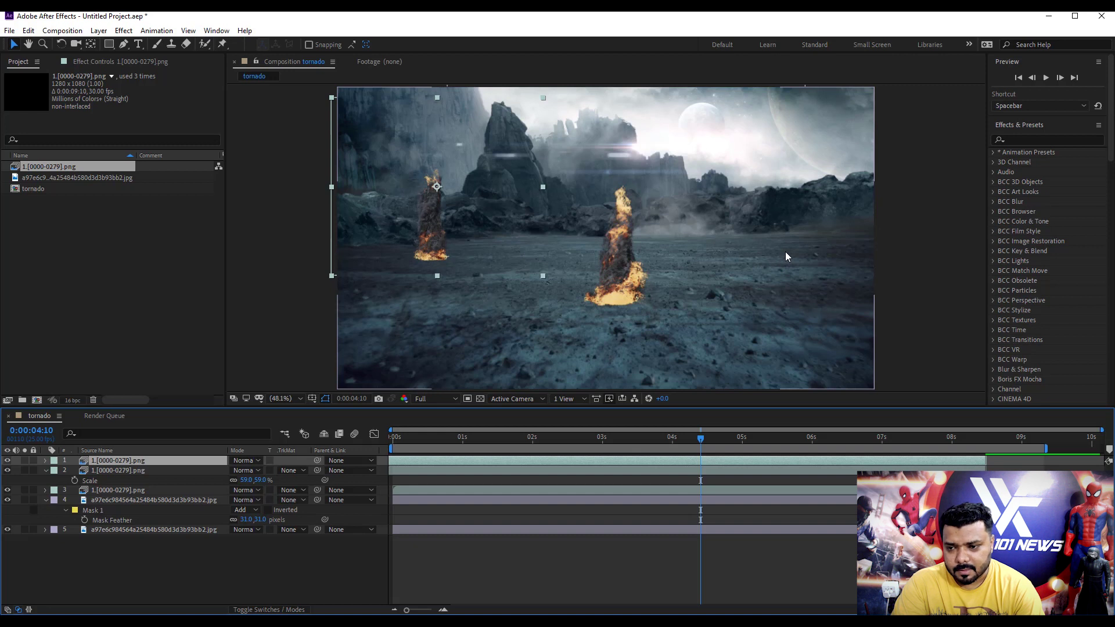
{"action": "left_click_drag", "start_coordinate": [433, 247], "coordinate": [794, 246], "text": "shift"}
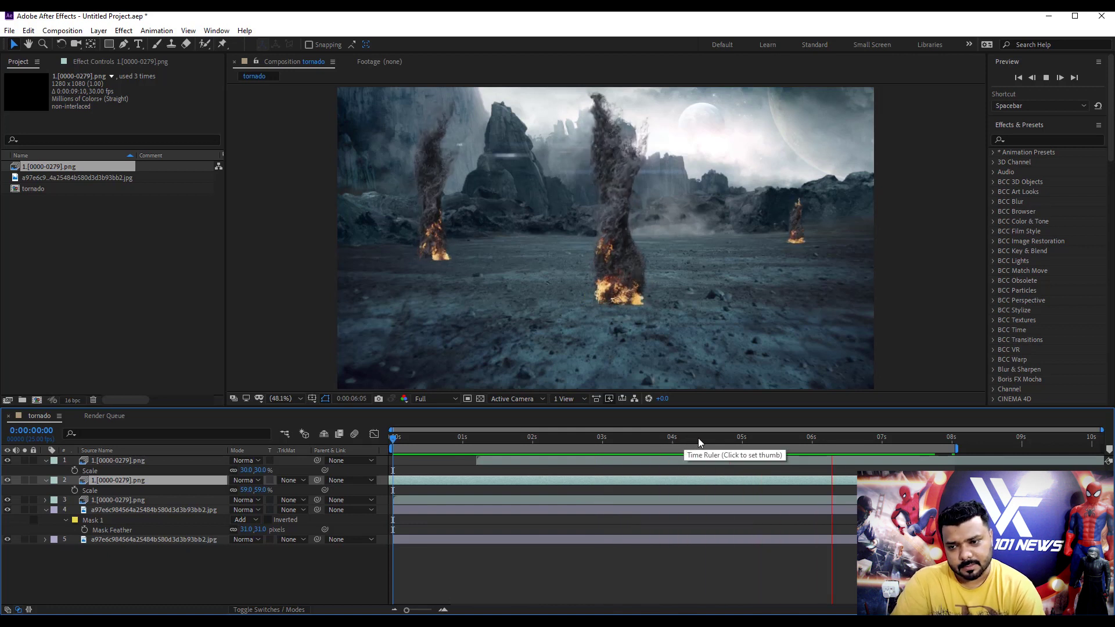
{"action": "left_click", "coordinate": [862, 440]}
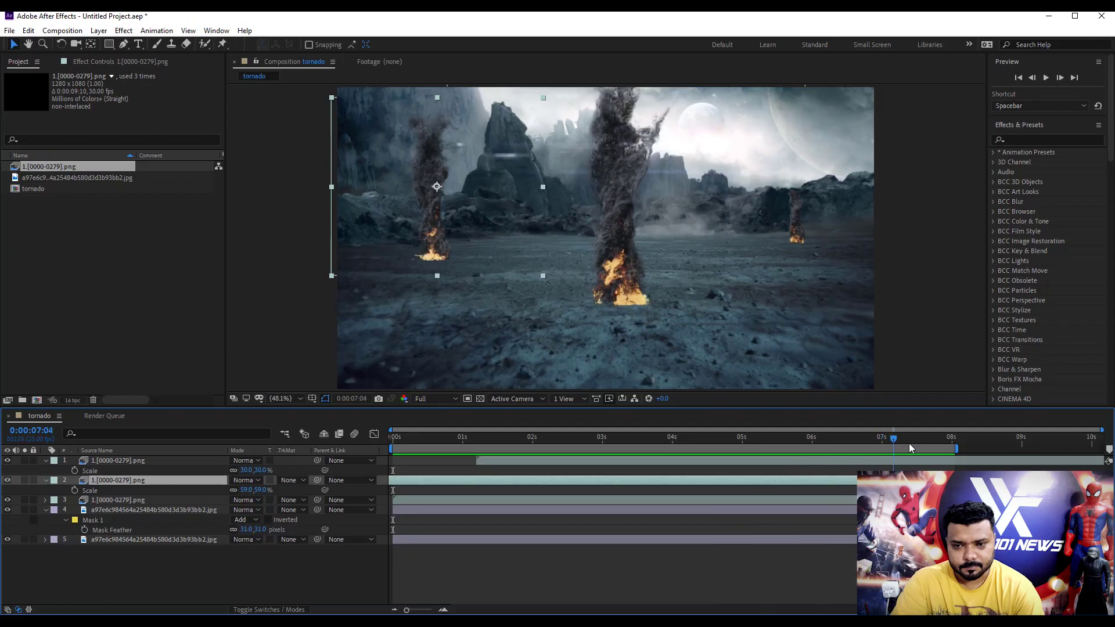